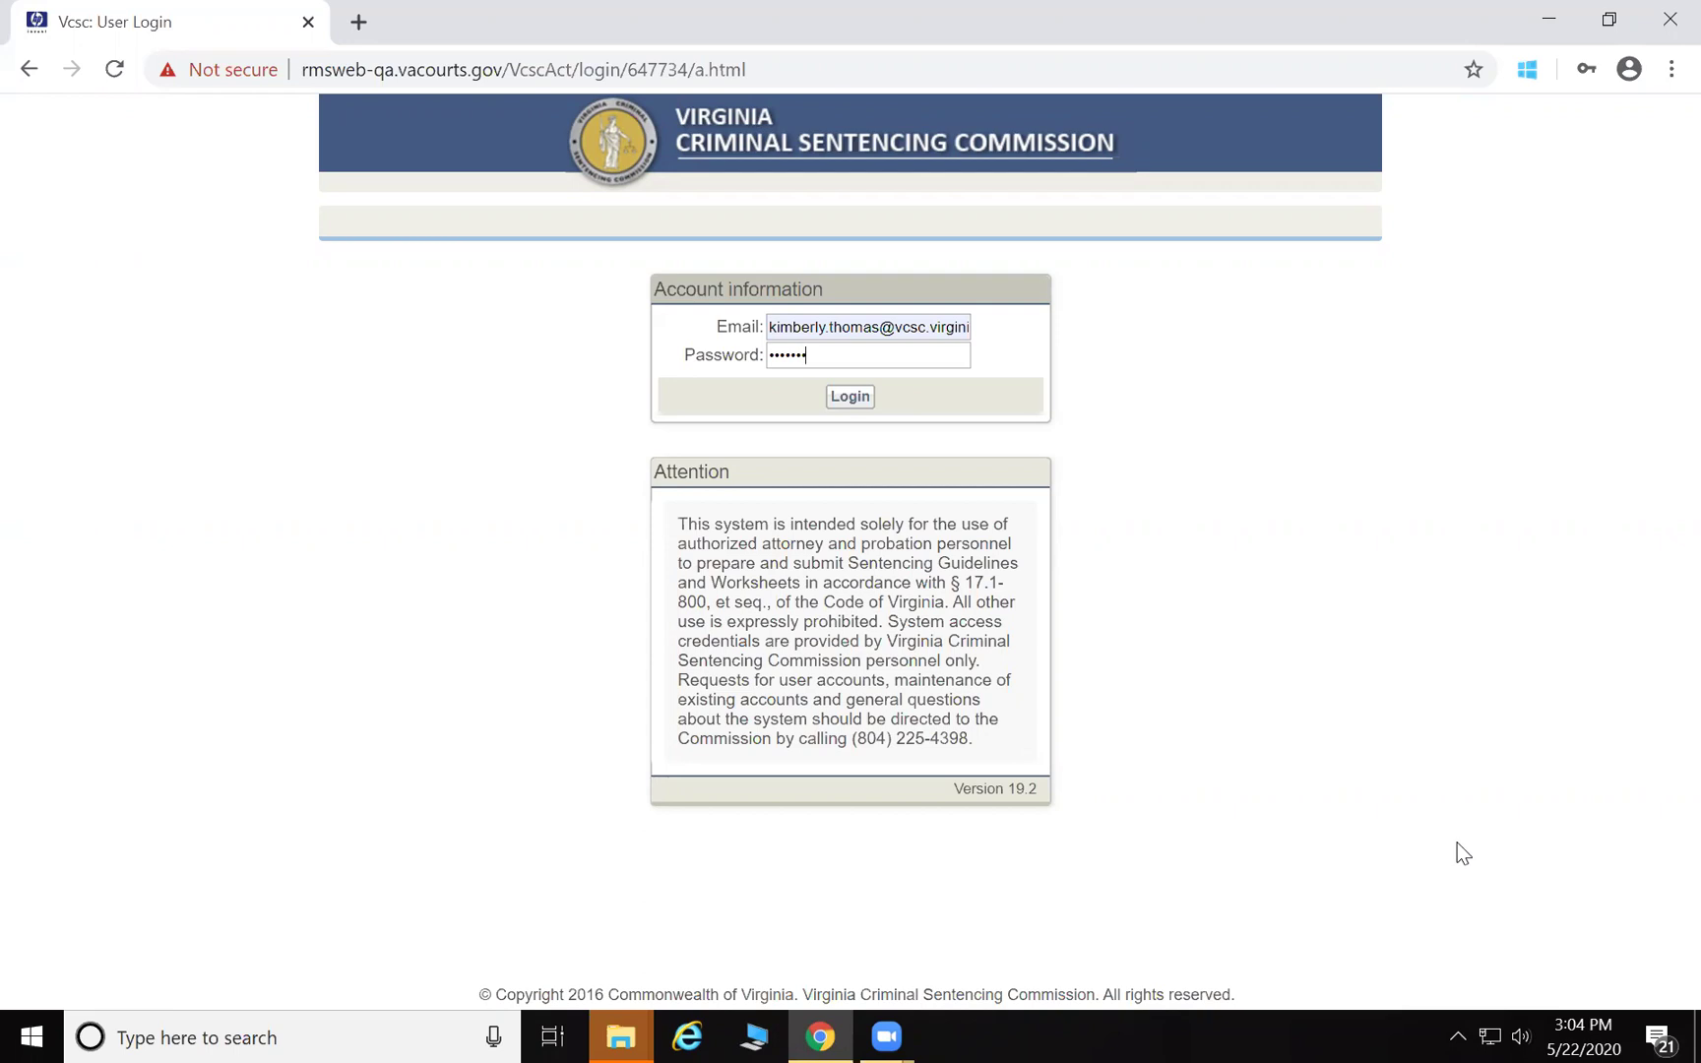
# Log in with the account credentials and accept the authorized-use certification
pyautogui.click(851, 404)
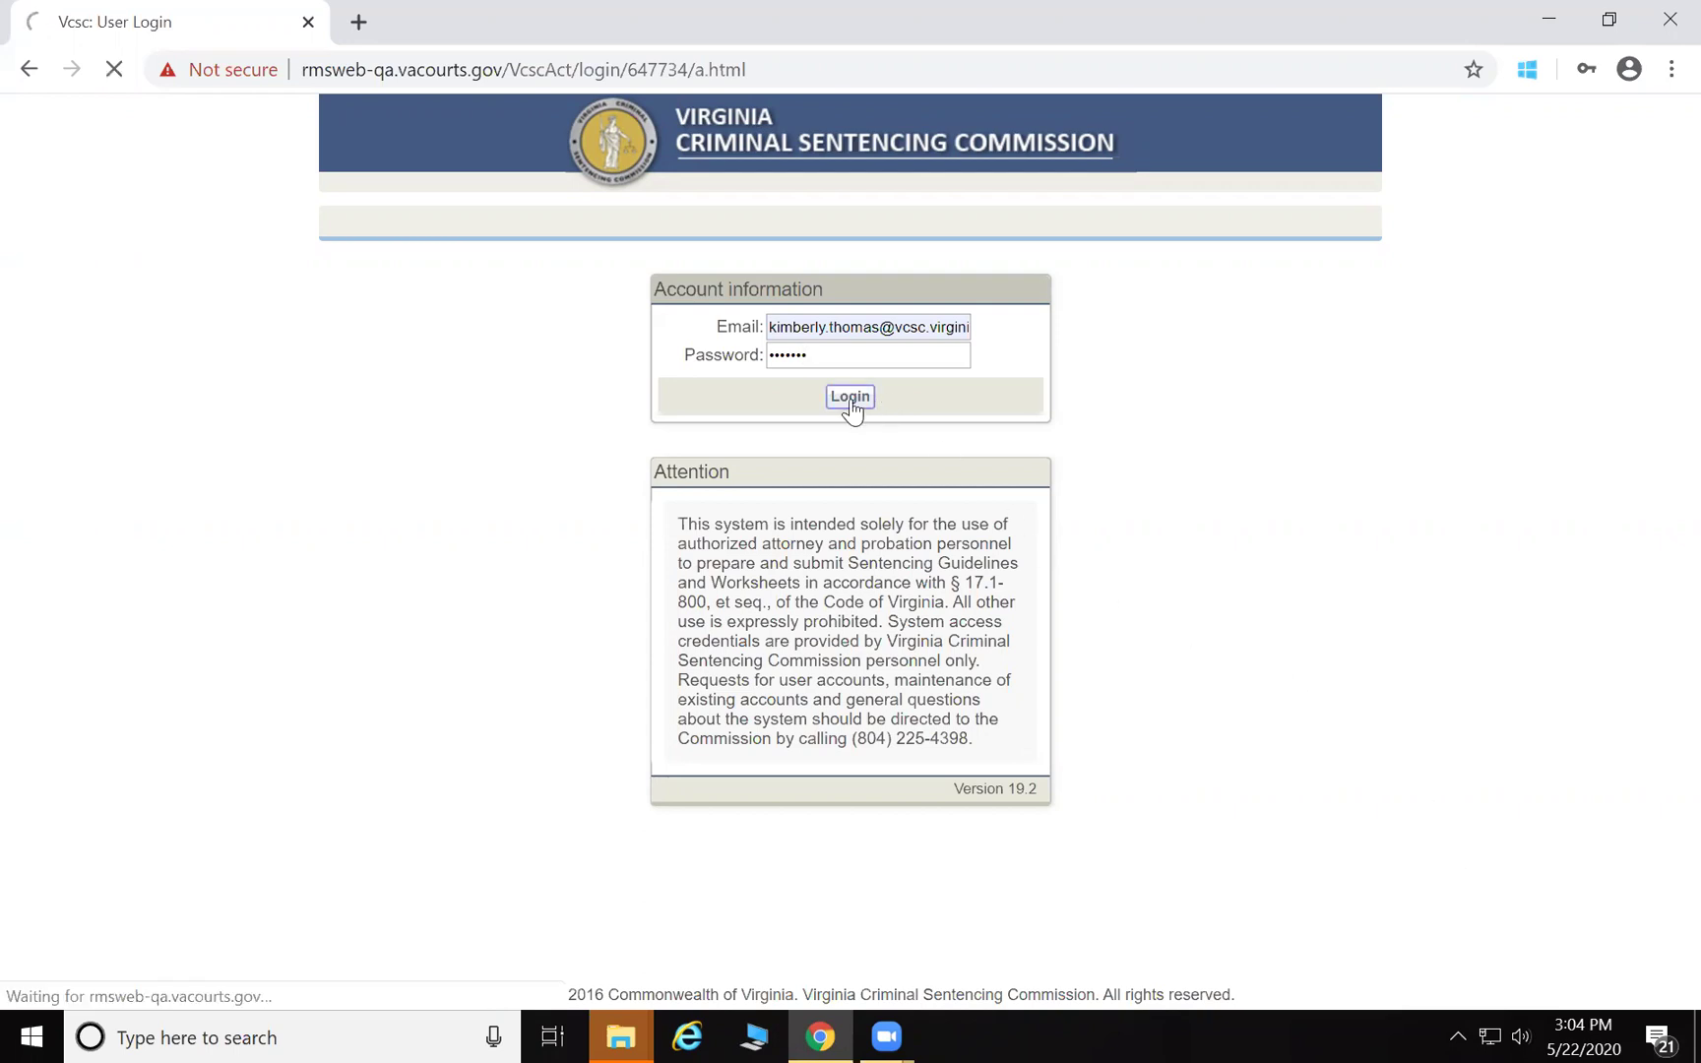
pyautogui.click(754, 610)
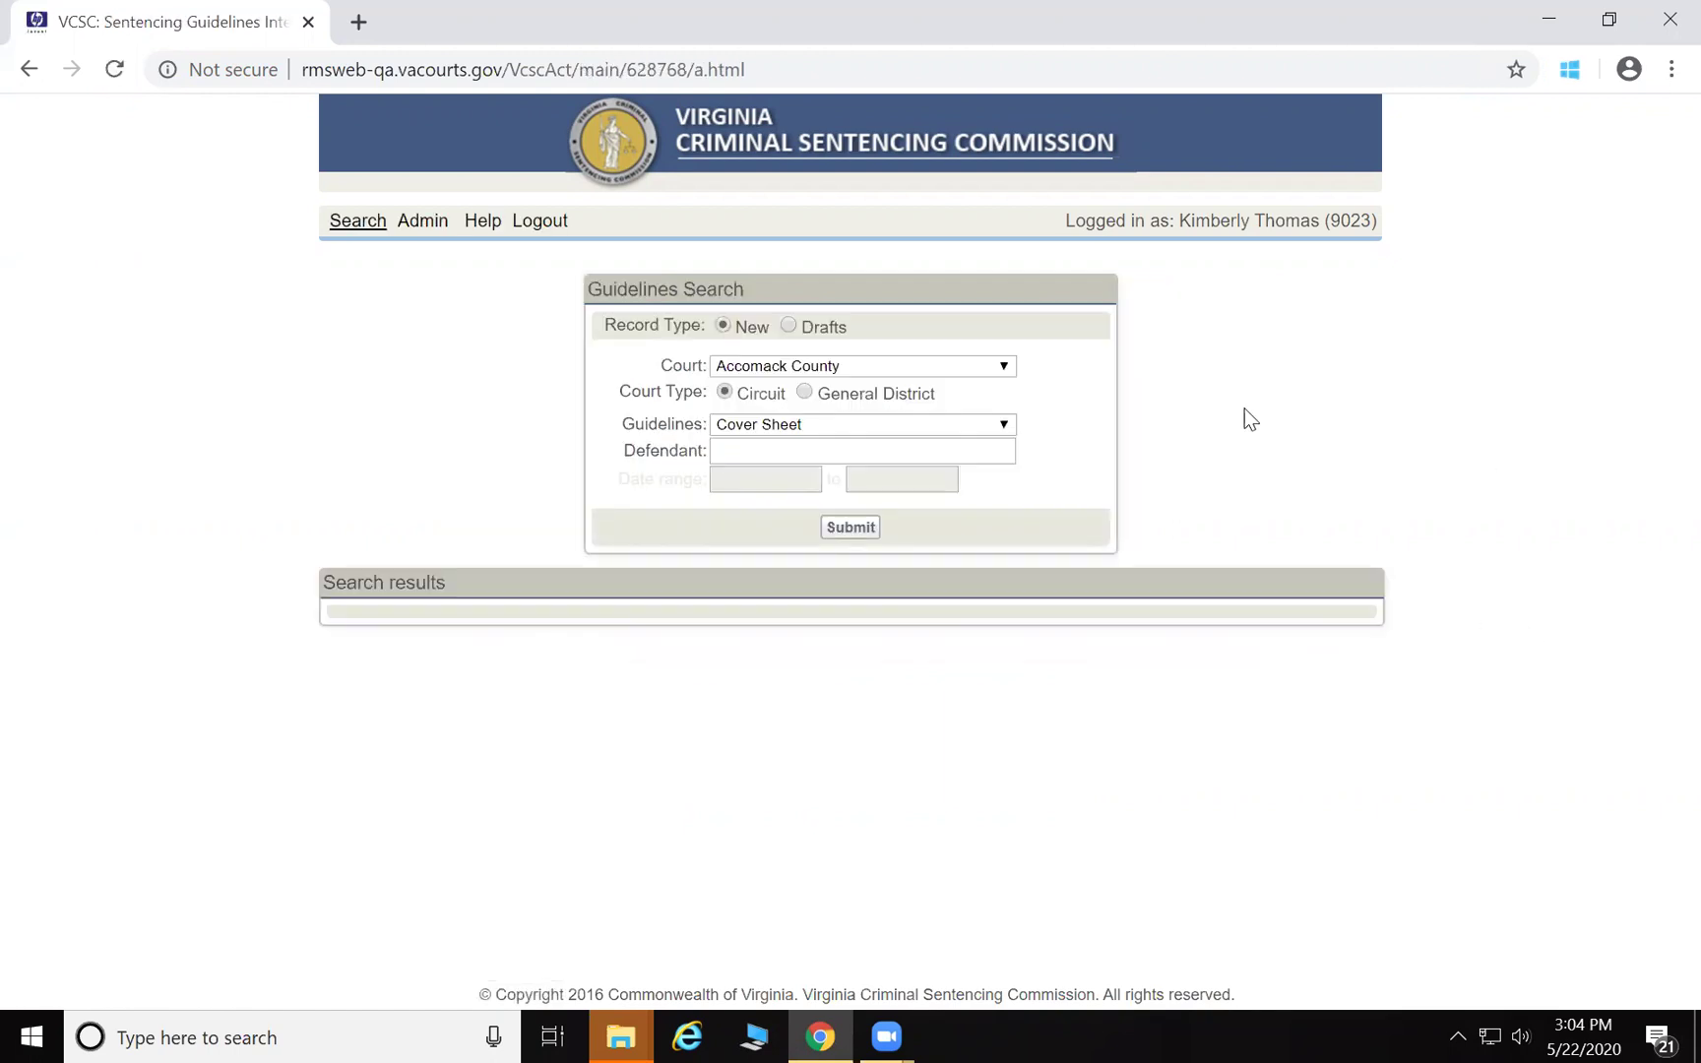
# Select Norfolk City as the circuit court
pyautogui.click(1004, 370)
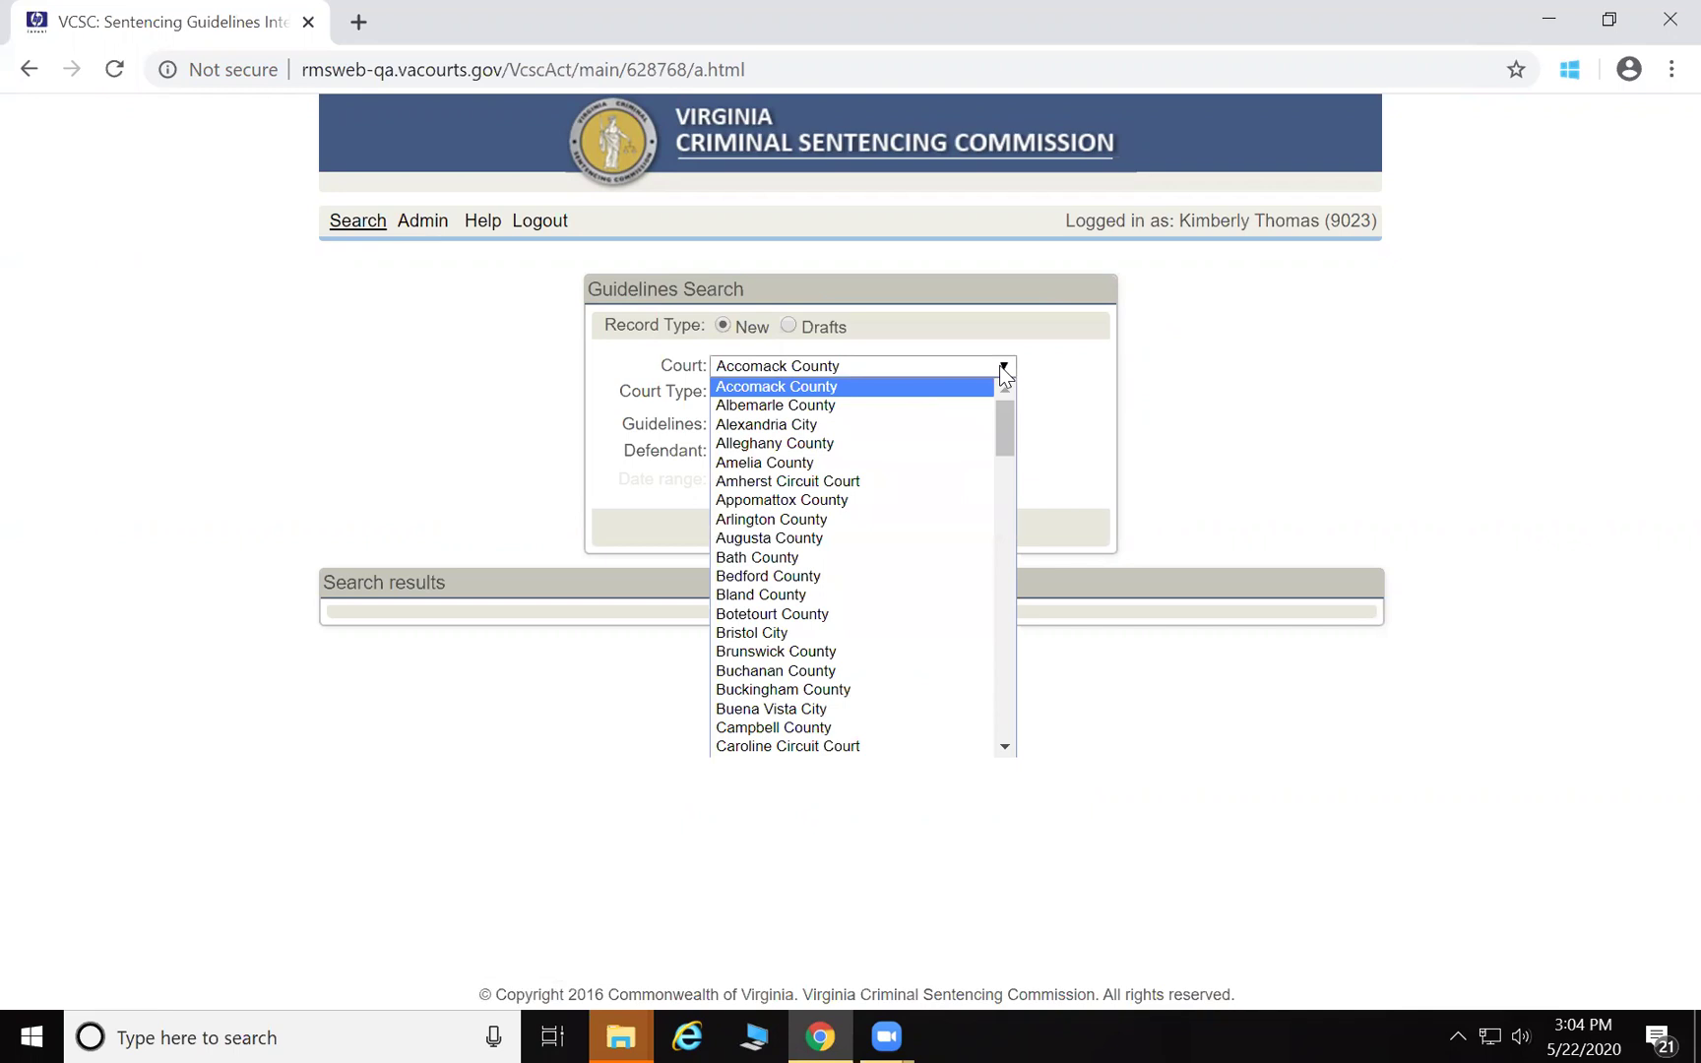
pyautogui.press('n')
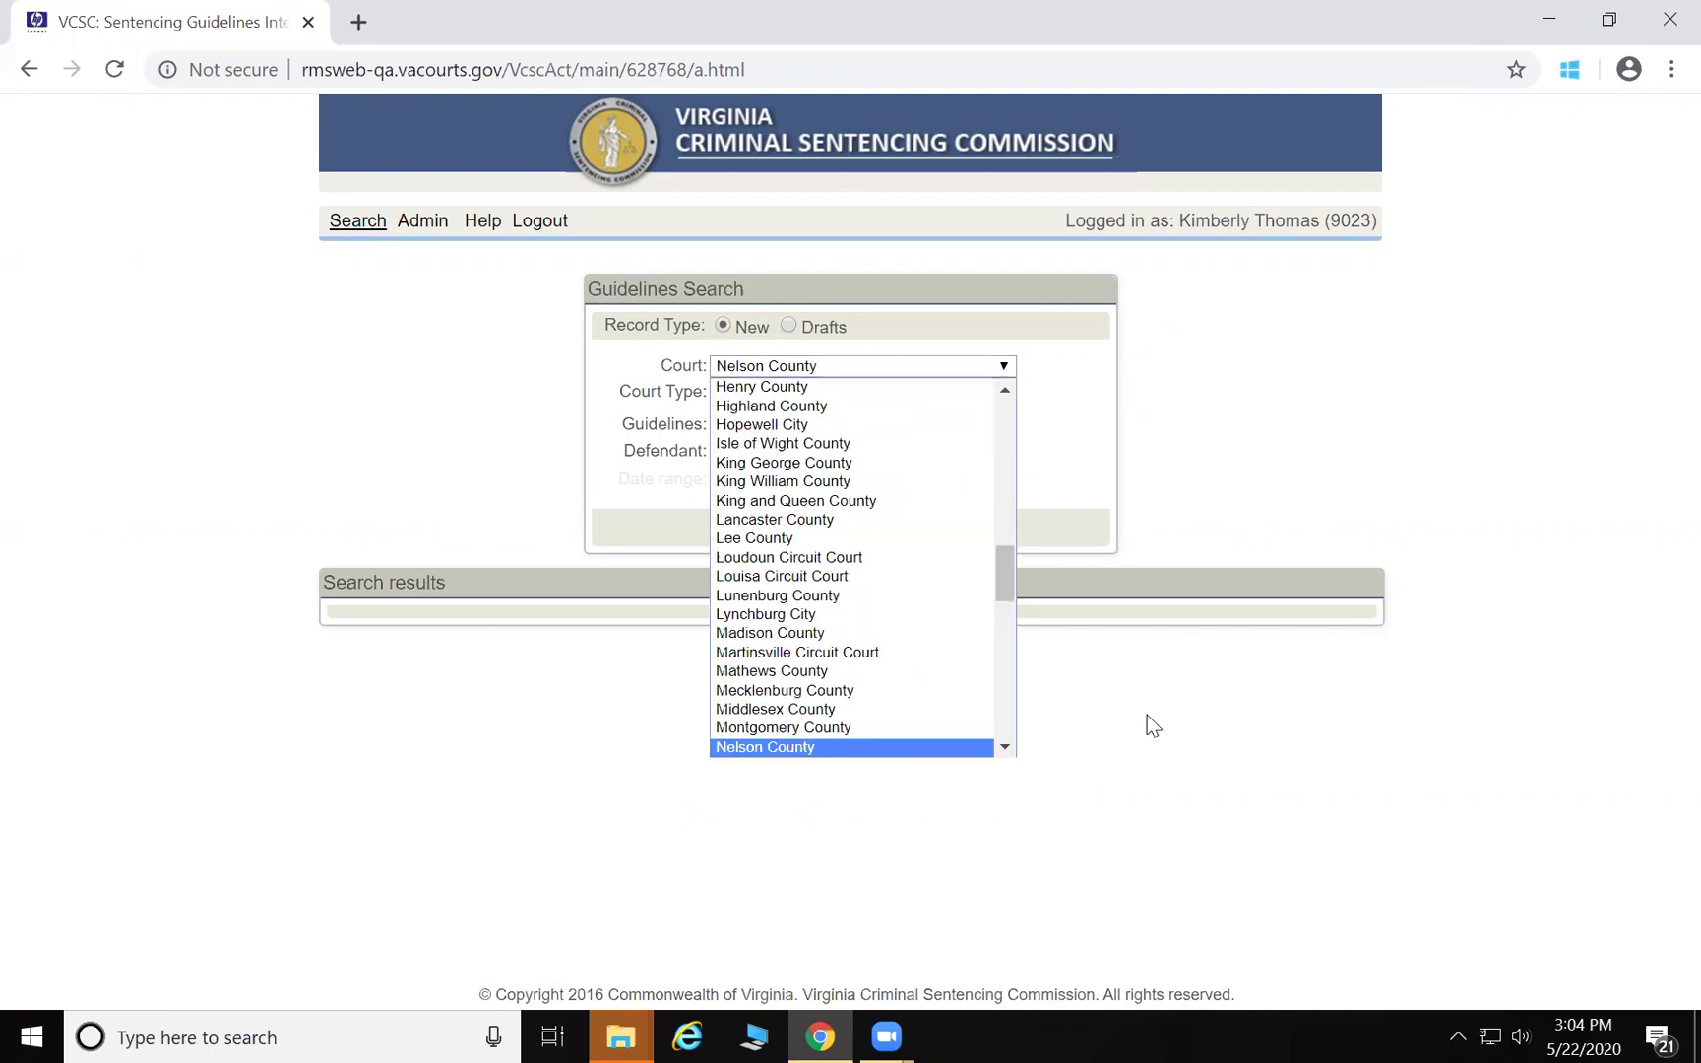
pyautogui.scroll(-1, 1009, 754)
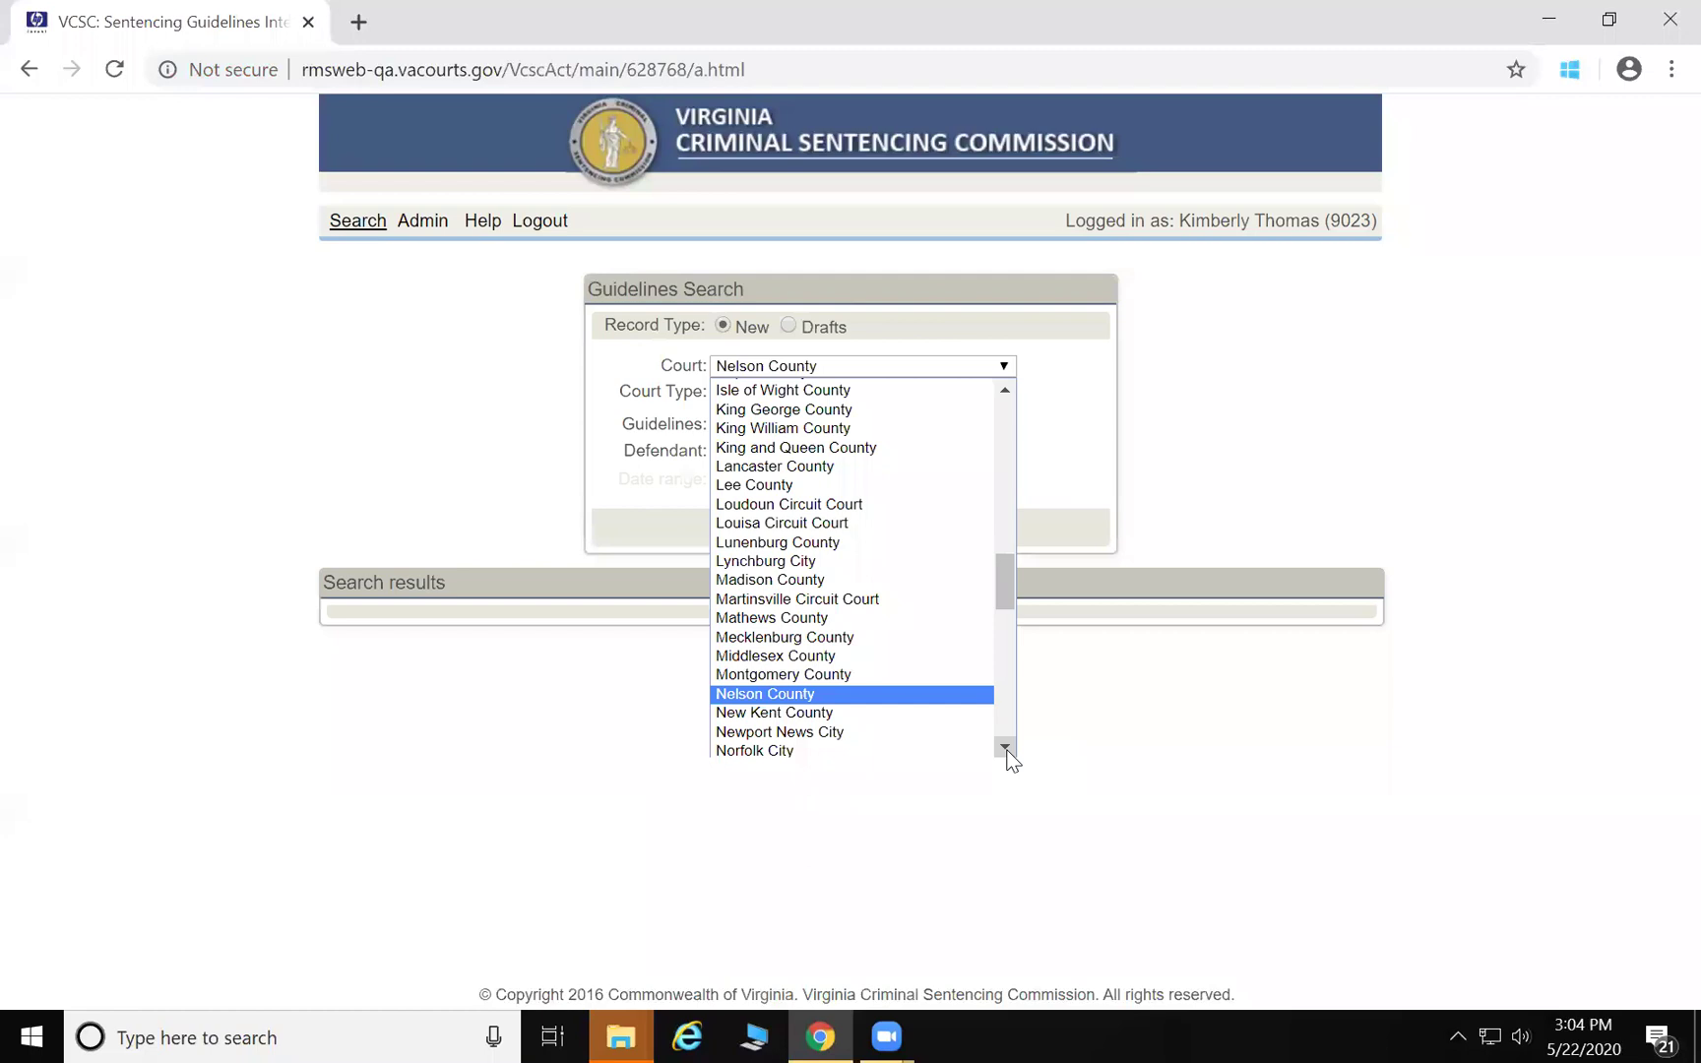
pyautogui.click(956, 748)
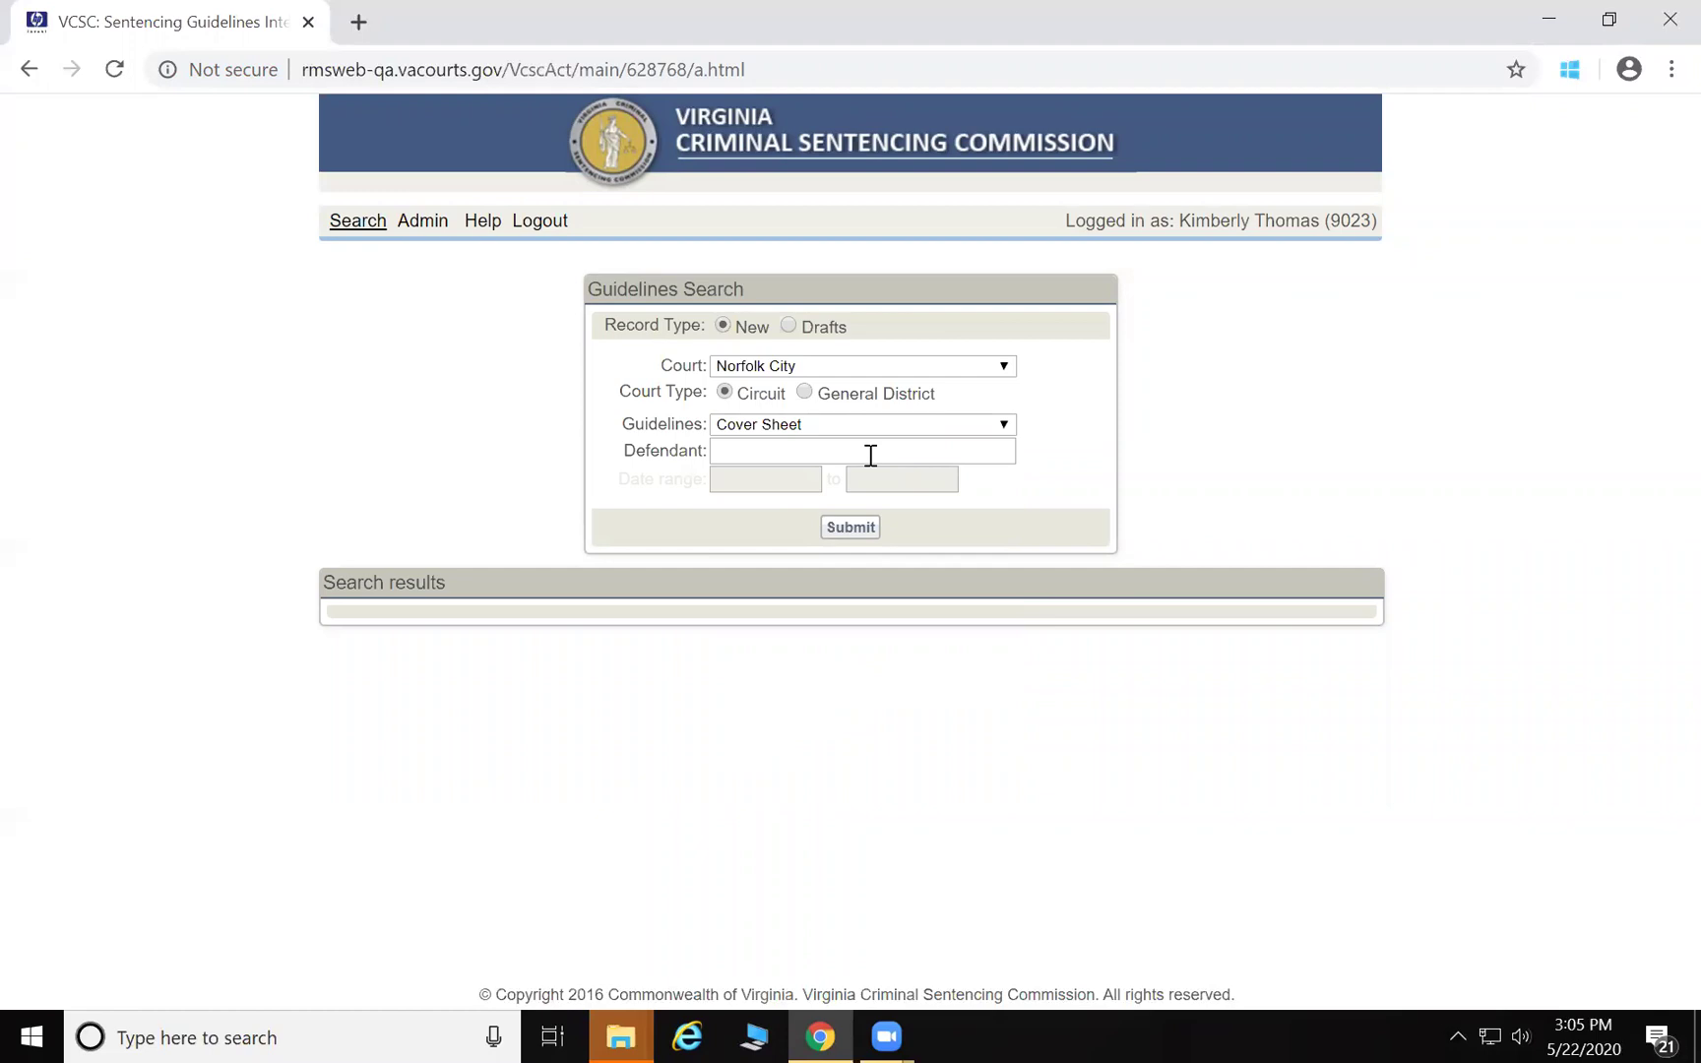
# Set the guideline type to Cover Sheet, after briefly trying Robbery, and submit
pyautogui.click(990, 431)
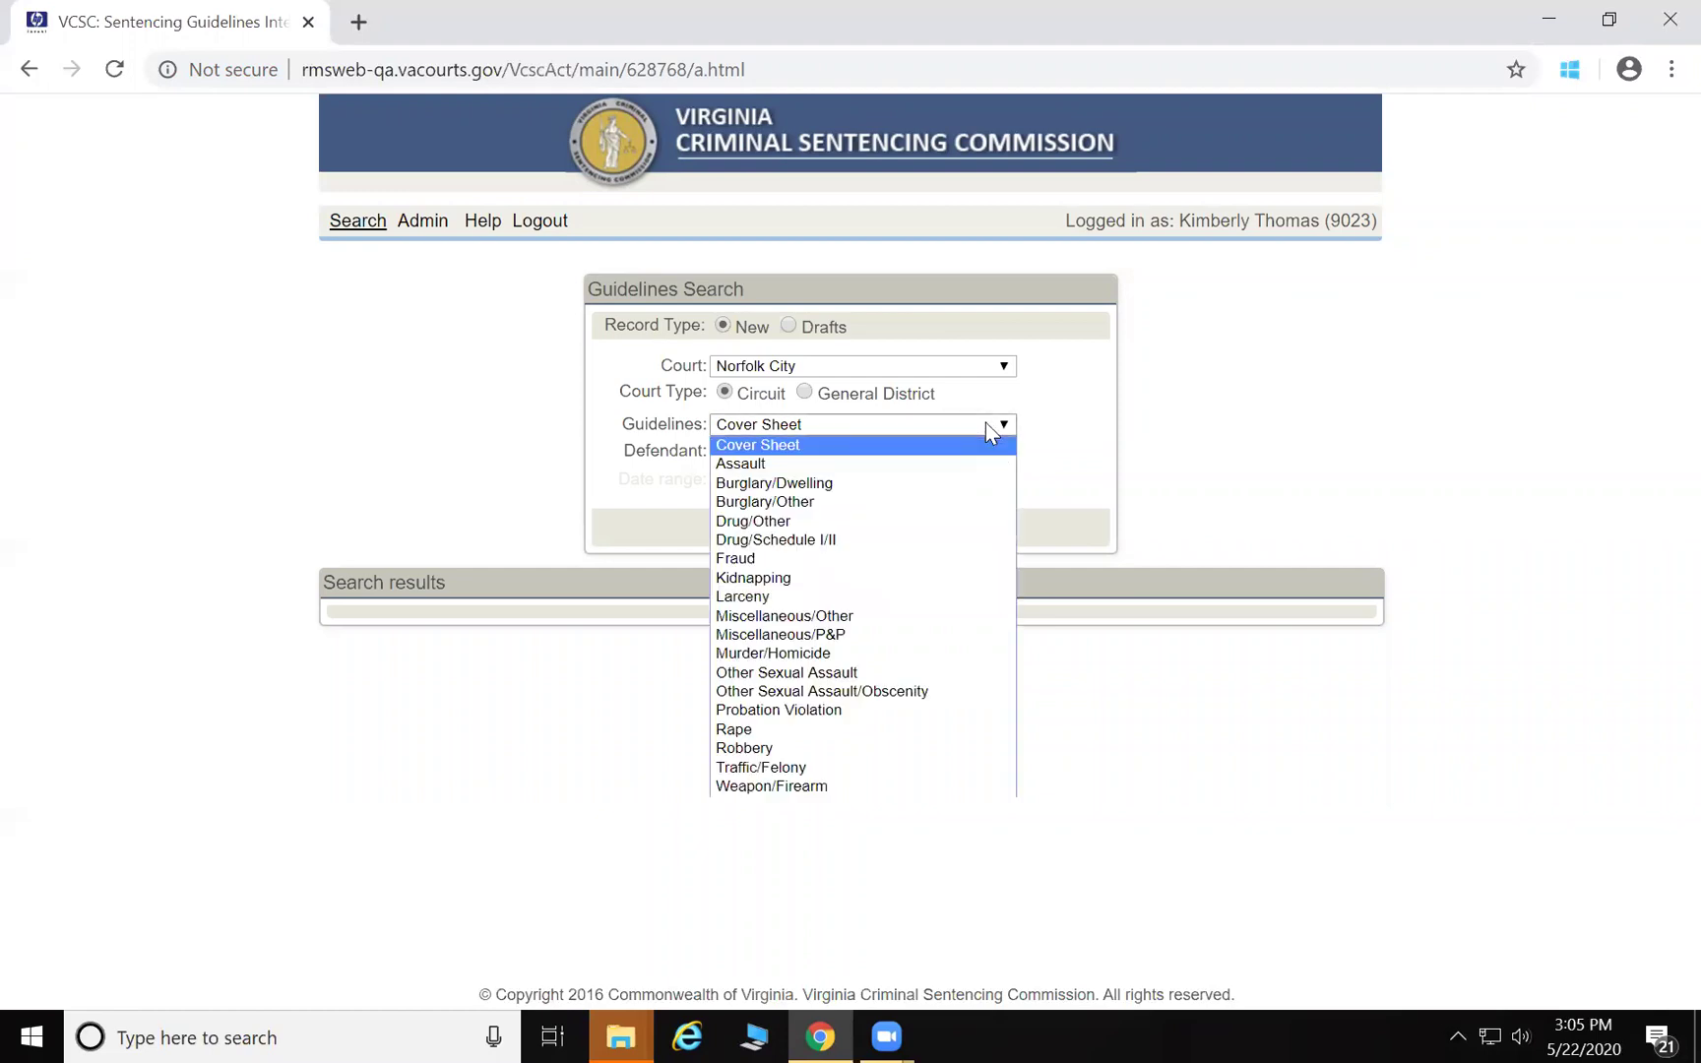
pyautogui.click(954, 744)
pyautogui.click(844, 531)
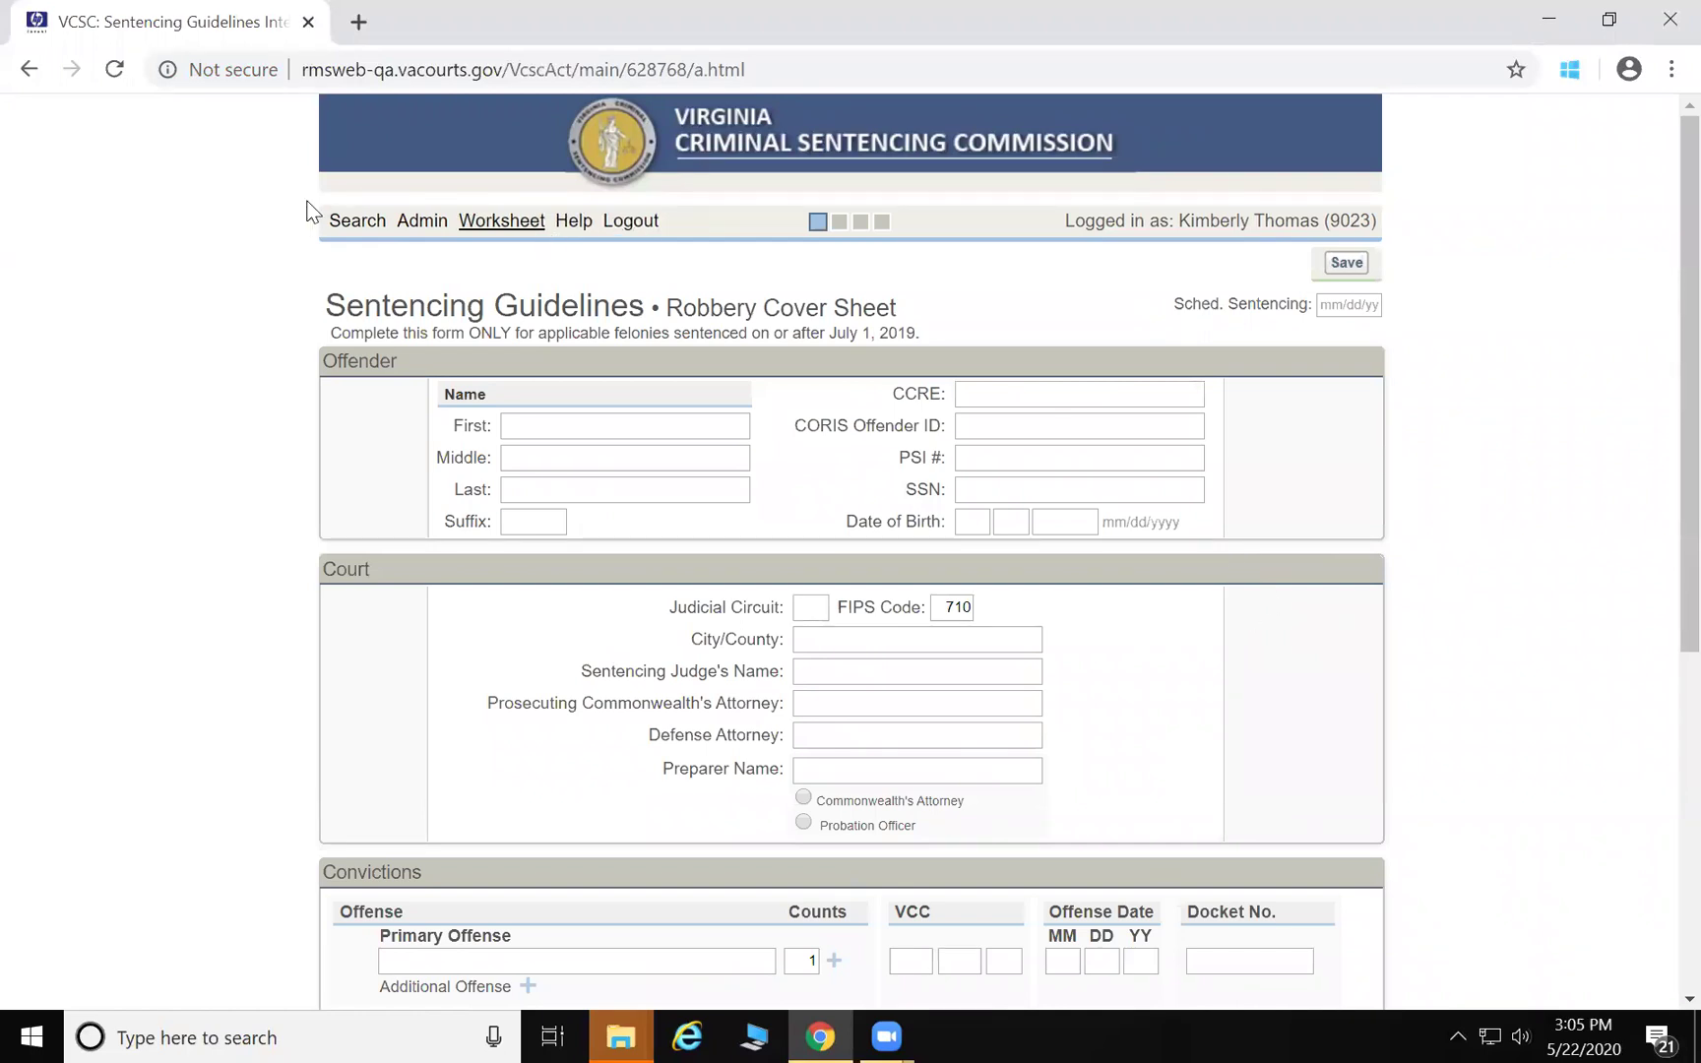
pyautogui.click(349, 224)
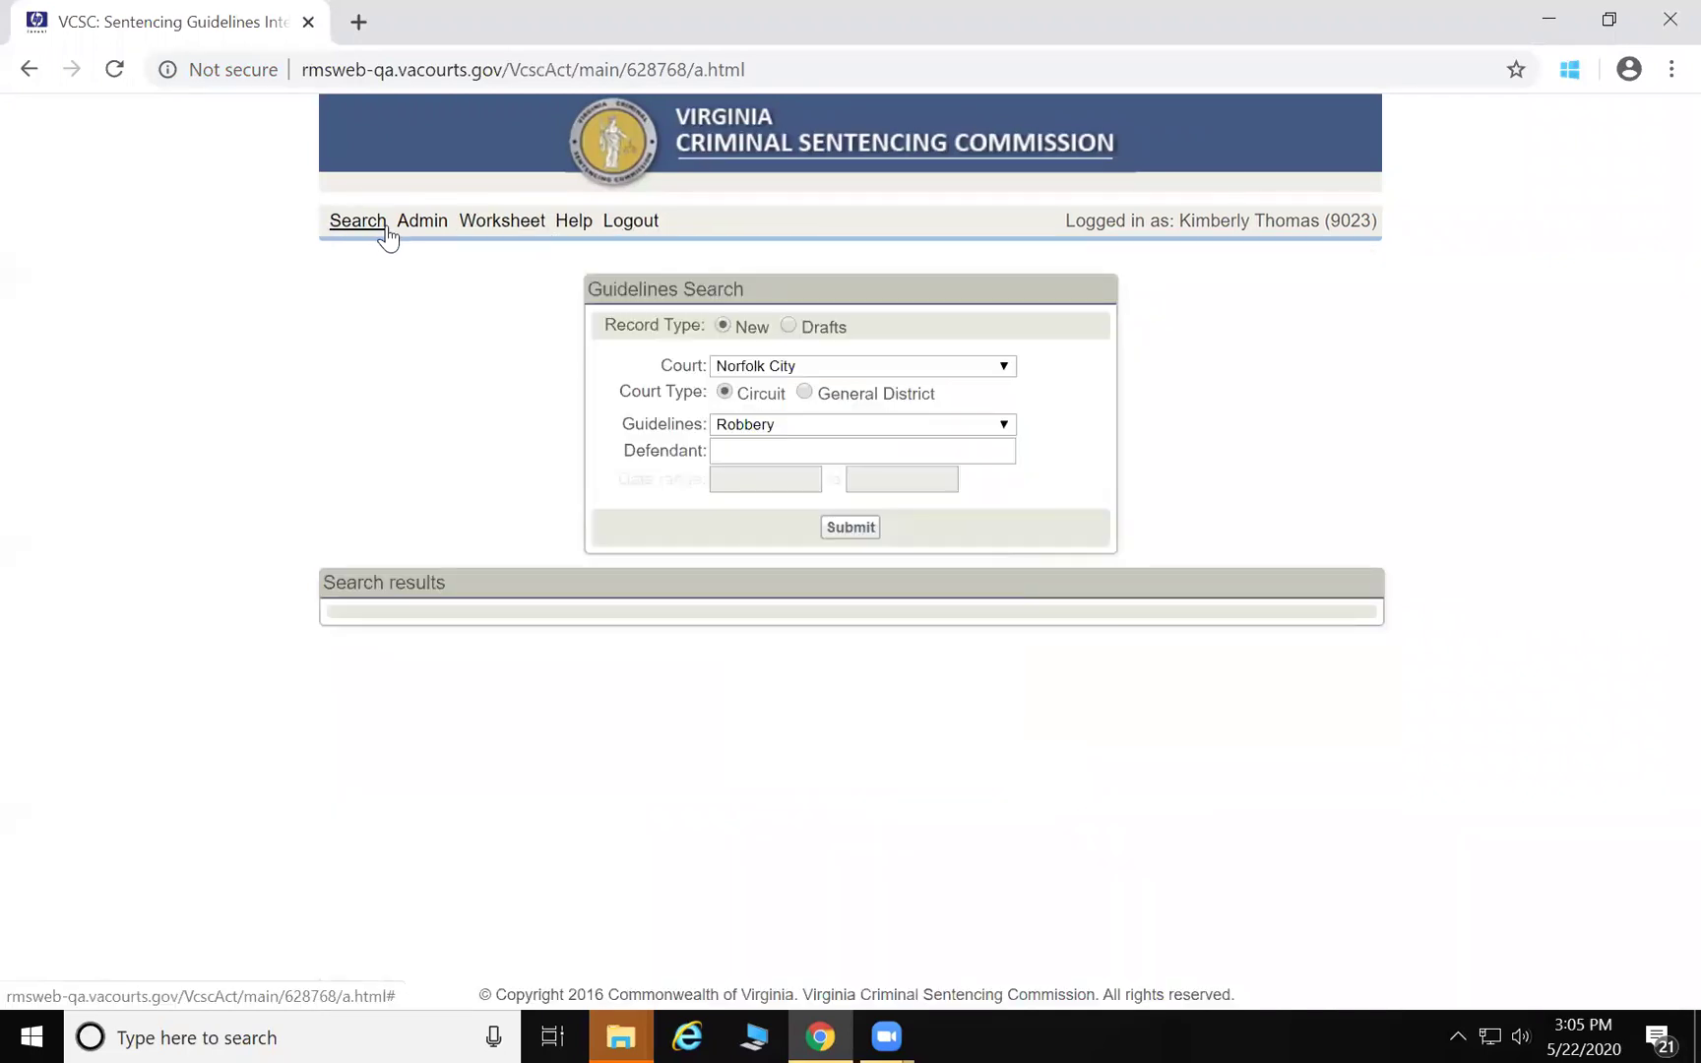
pyautogui.click(784, 421)
pyautogui.click(783, 445)
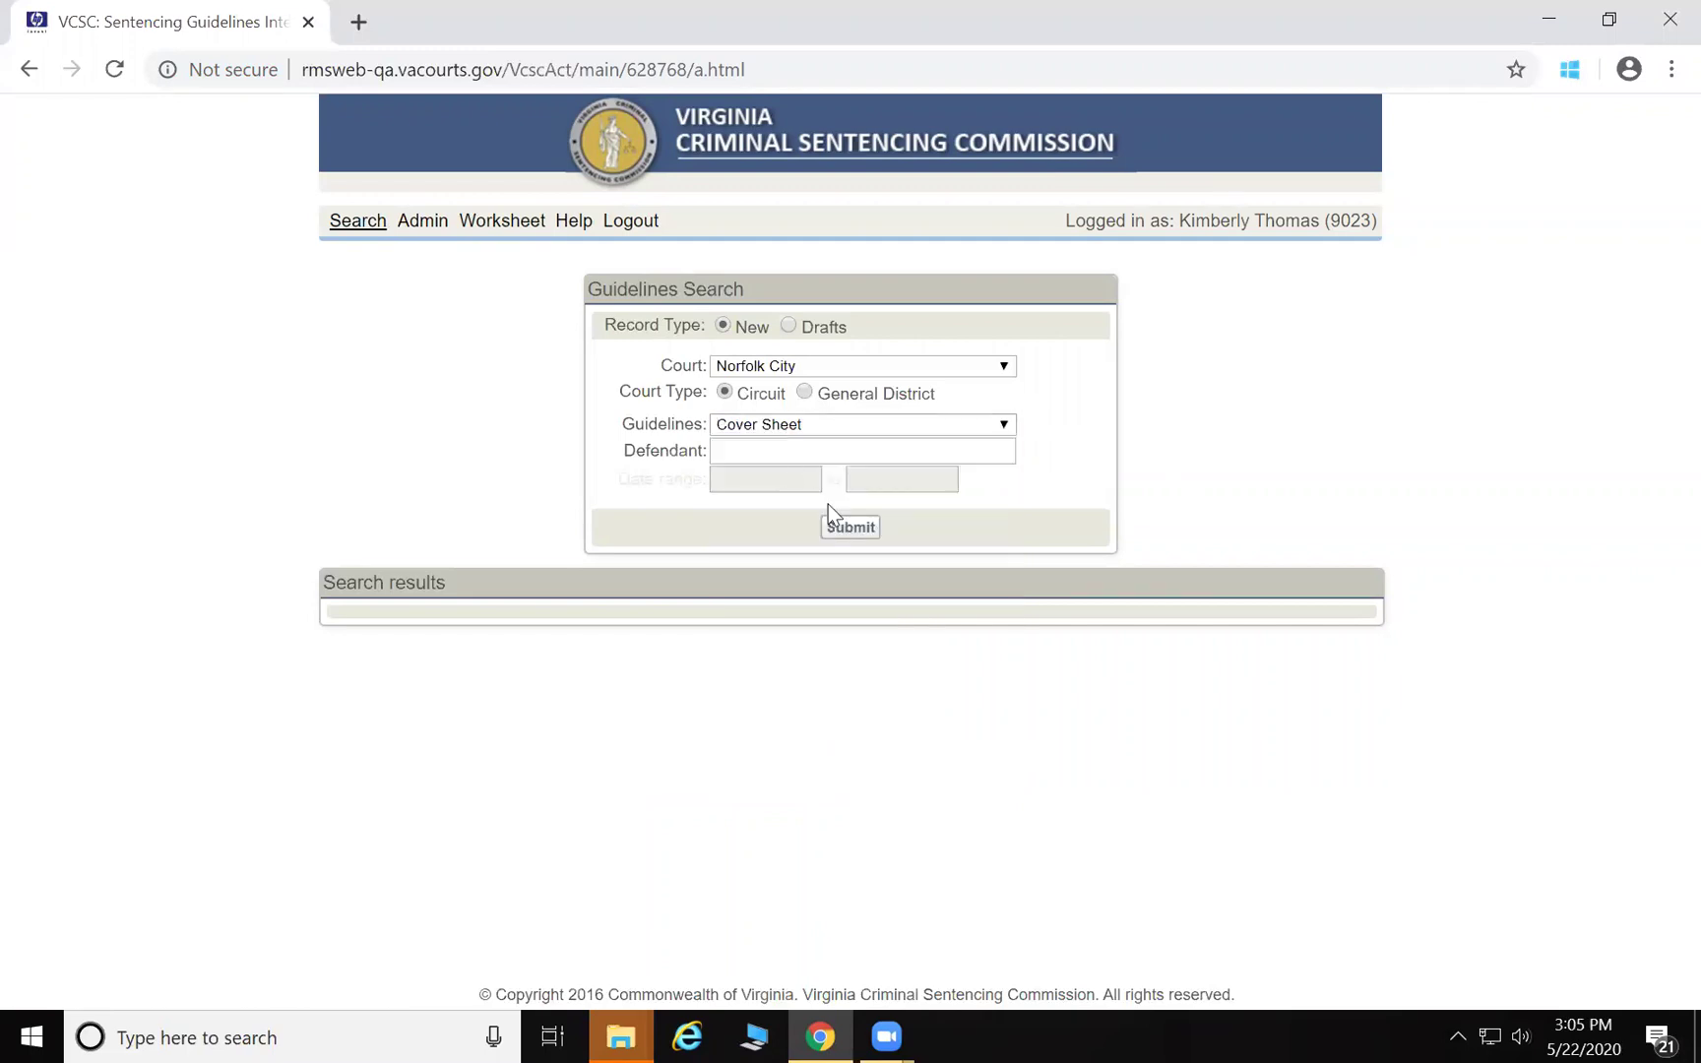
pyautogui.click(850, 529)
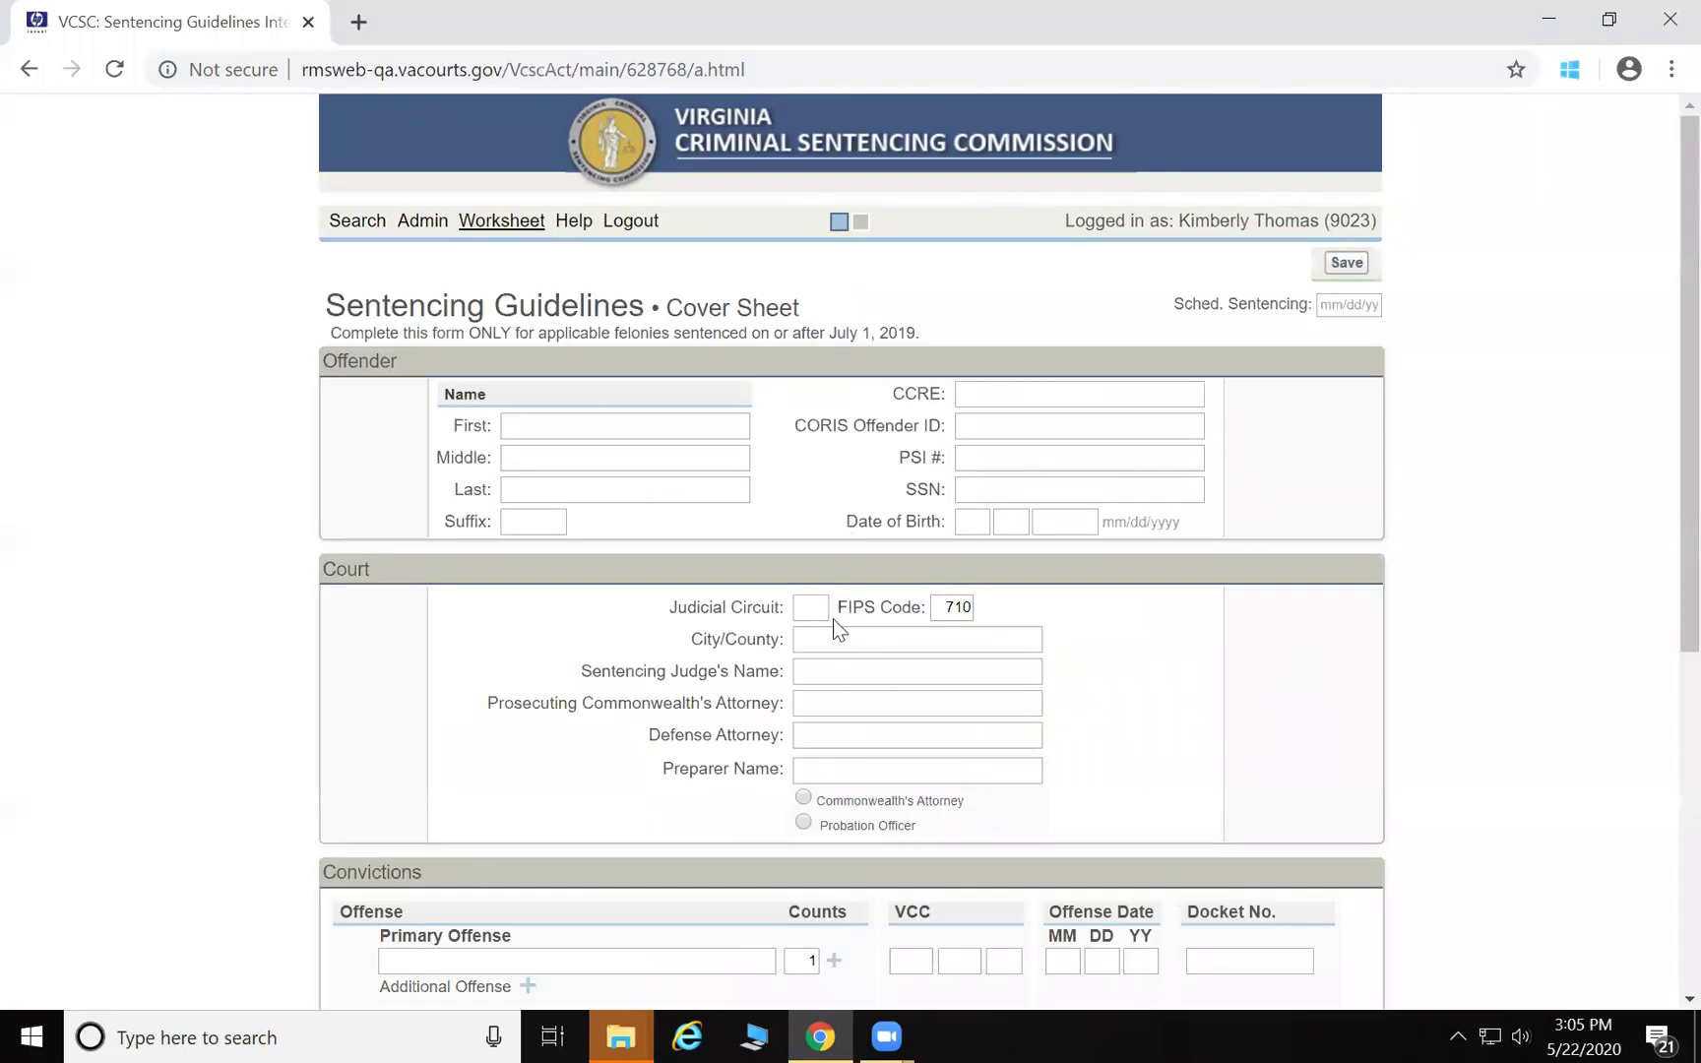
# Enter primary offense VCC ROB-1204-F9, offense date 01/01/19, and its docket number
pyautogui.scroll(-1, 926, 940)
pyautogui.click(912, 826)
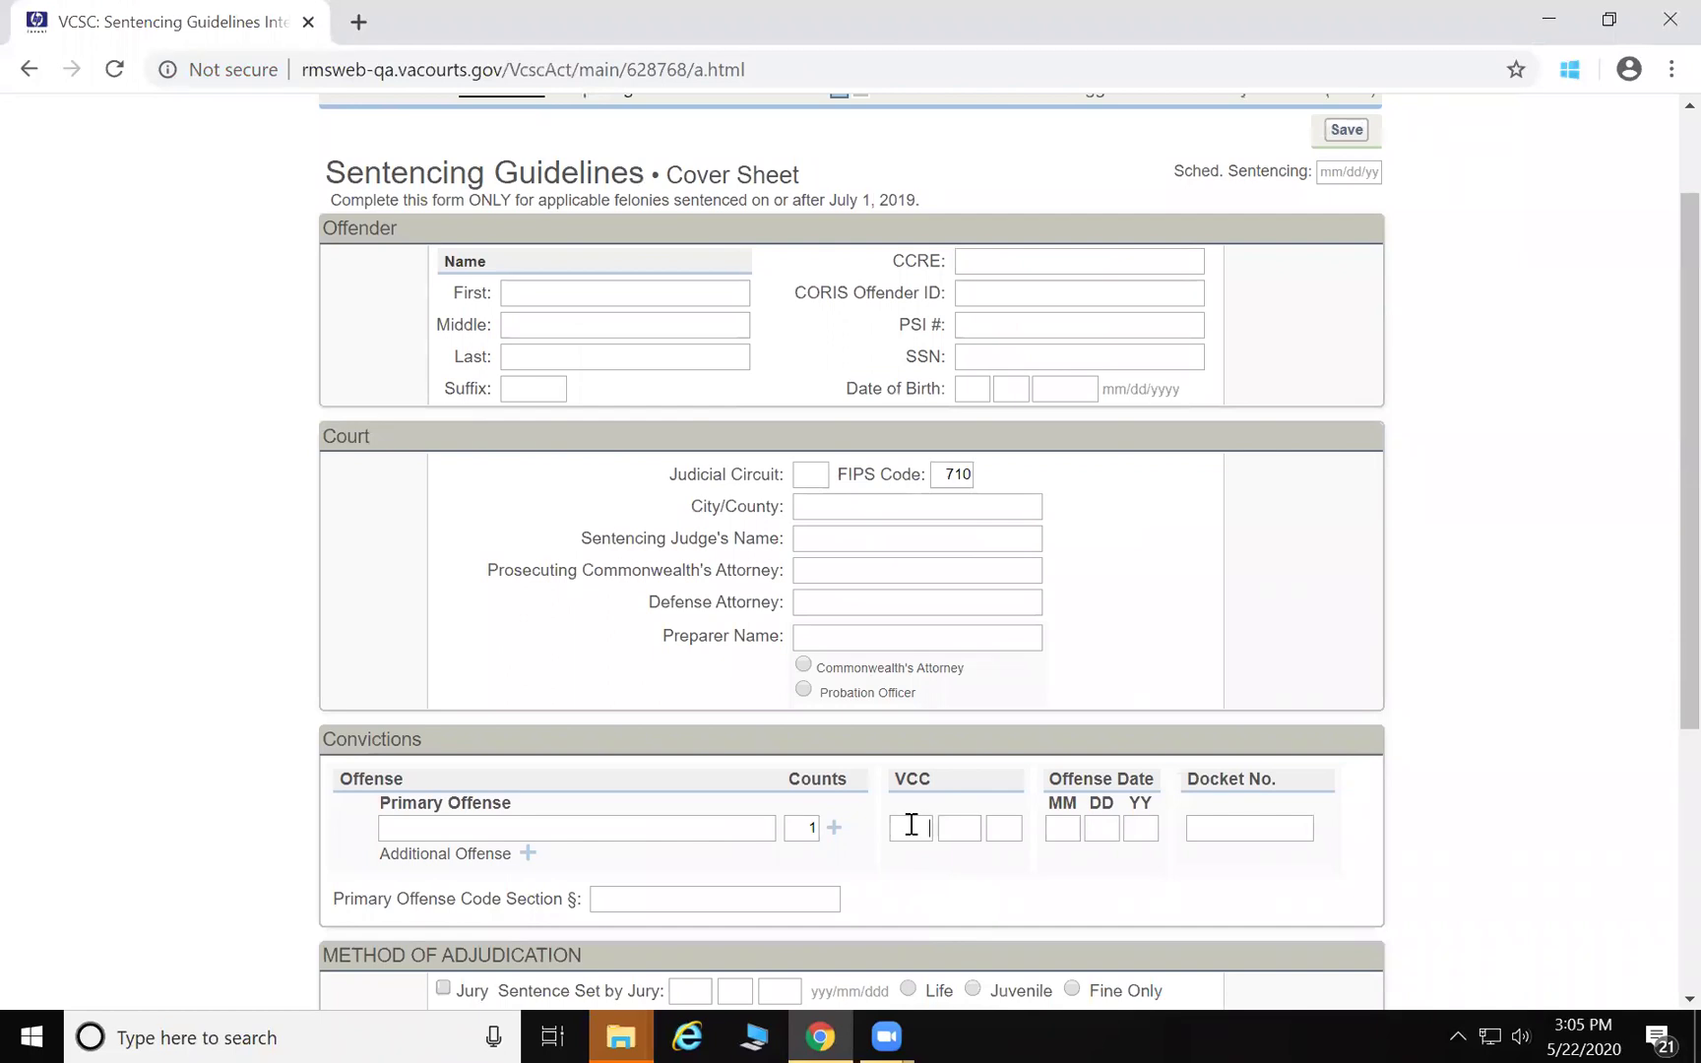
pyautogui.write('ROB')
pyautogui.write('1204F')
pyautogui.write('9')
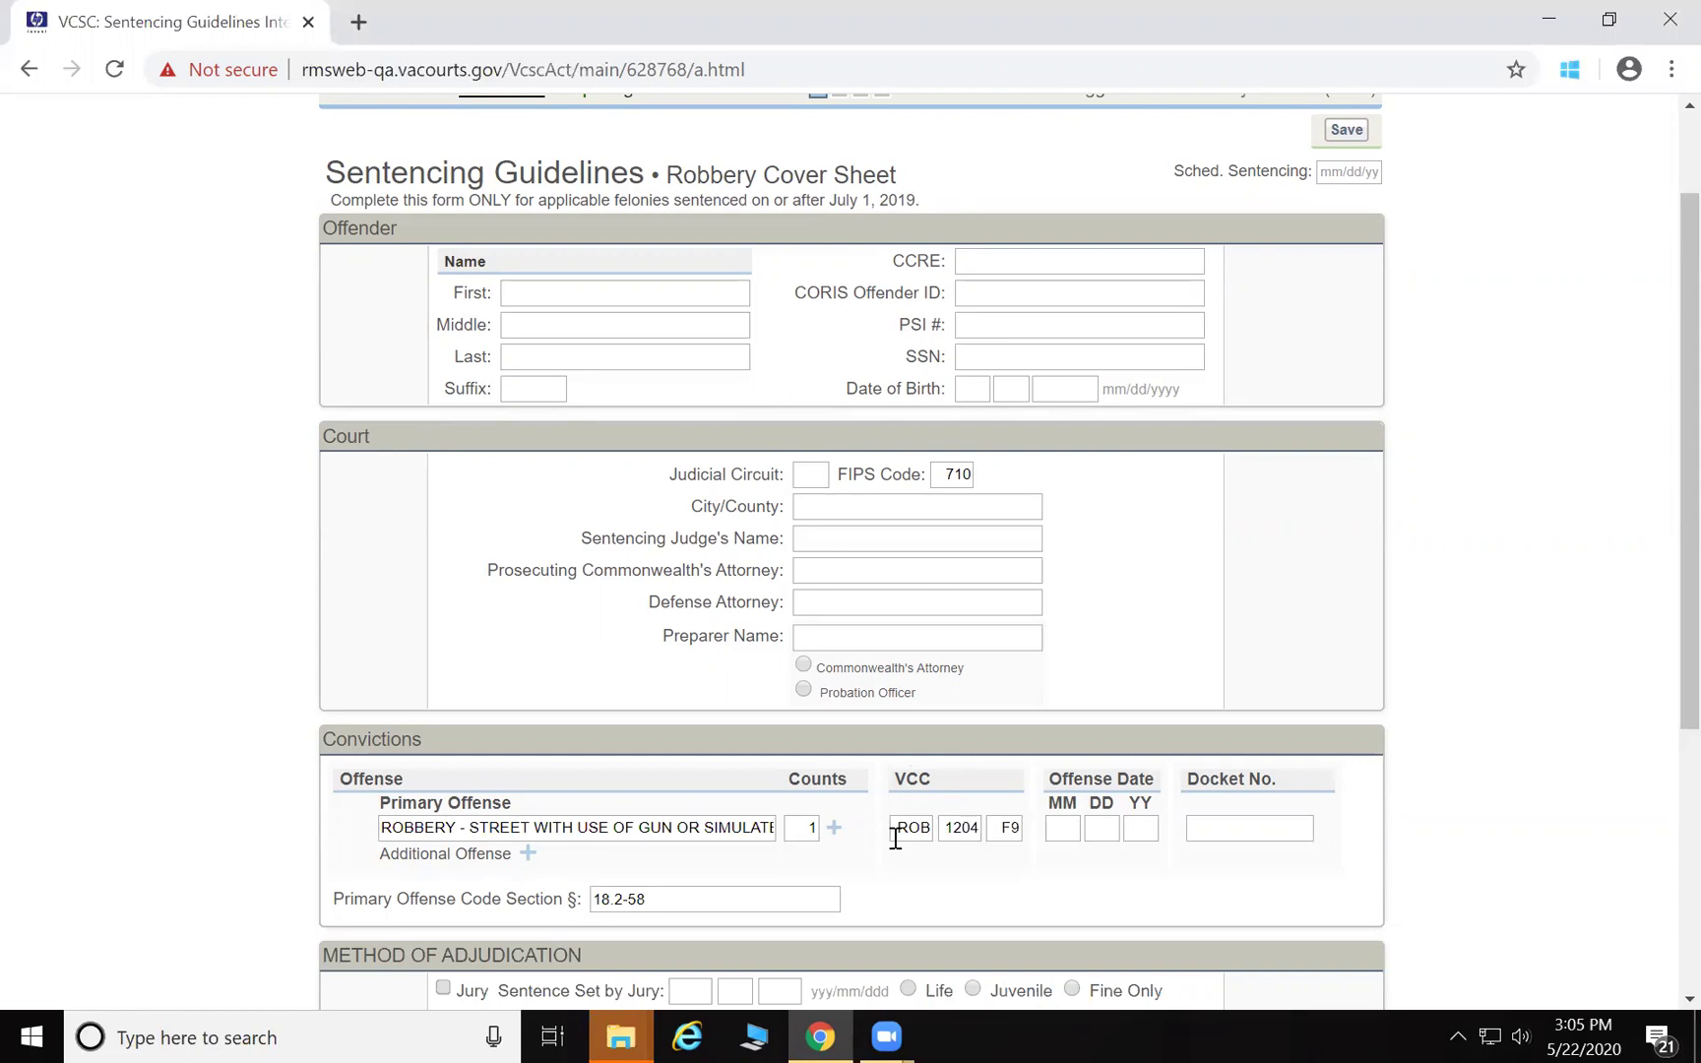
pyautogui.write('0101')
pyautogui.write('1')
pyautogui.write('9')
pyautogui.press('Tab')
pyautogui.write('CR1900000000')
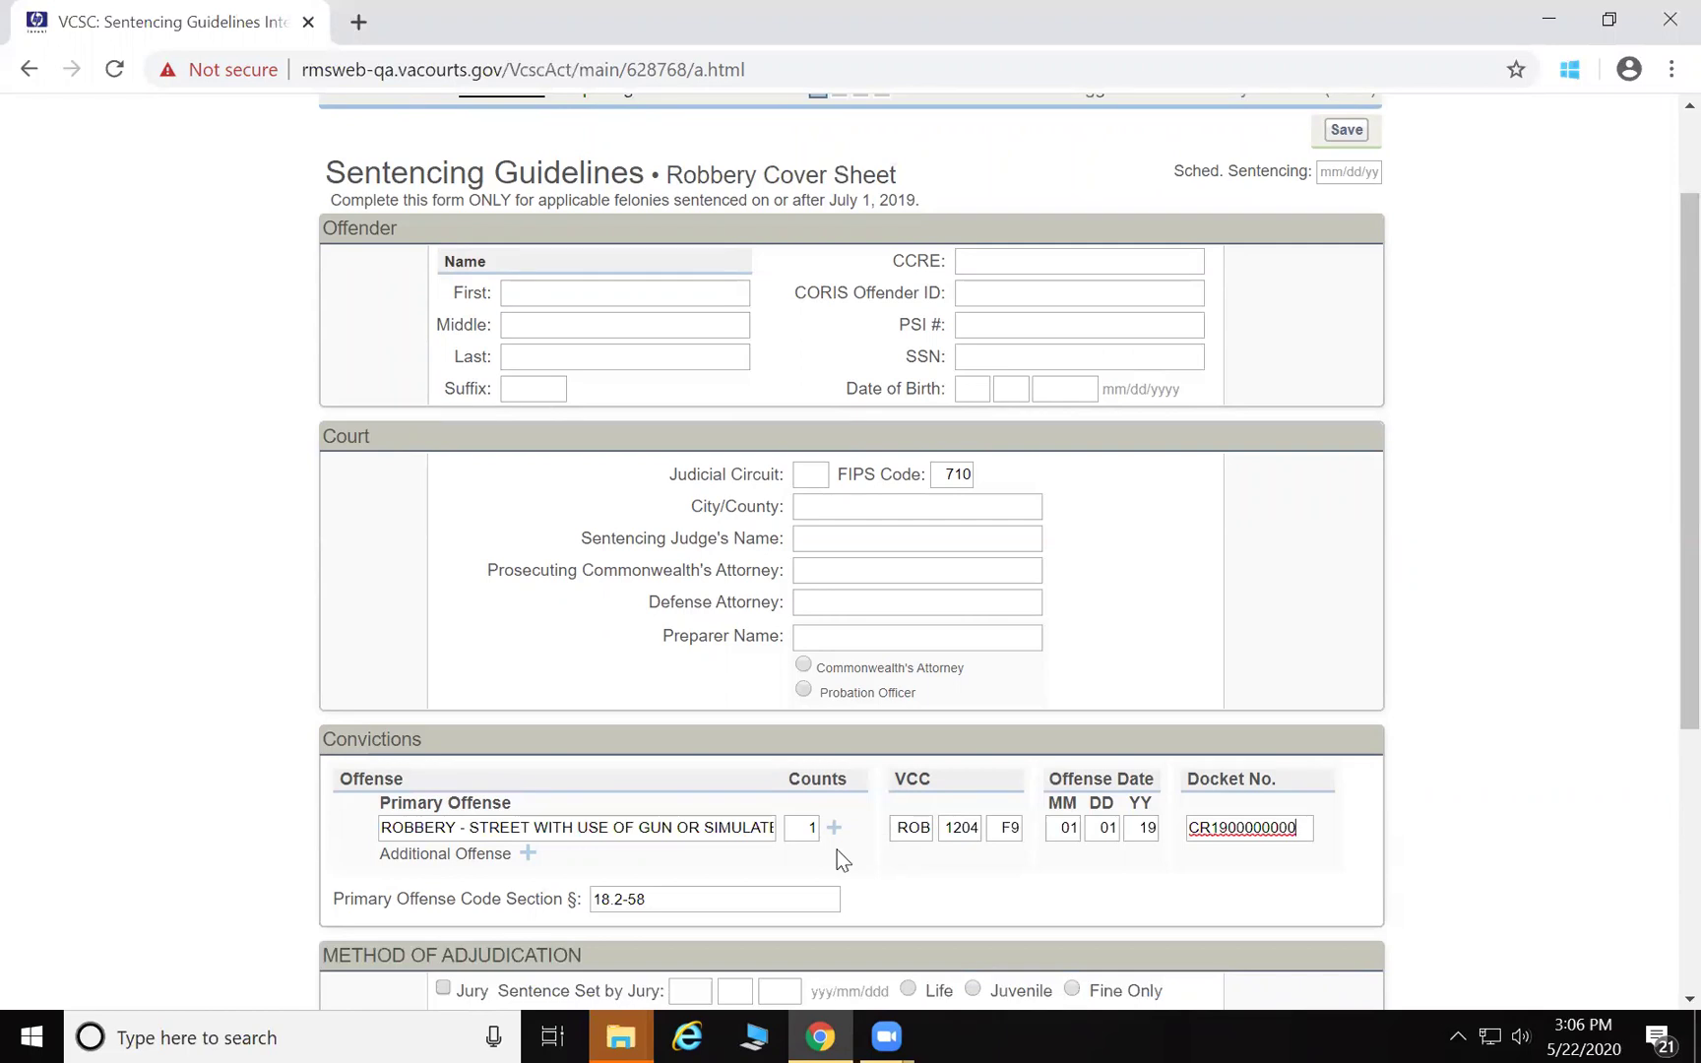
# Add additional offense VCC ASL-1319-F9 dated 01/01/19 with its docket number, correcting the invalid code
pyautogui.click(528, 856)
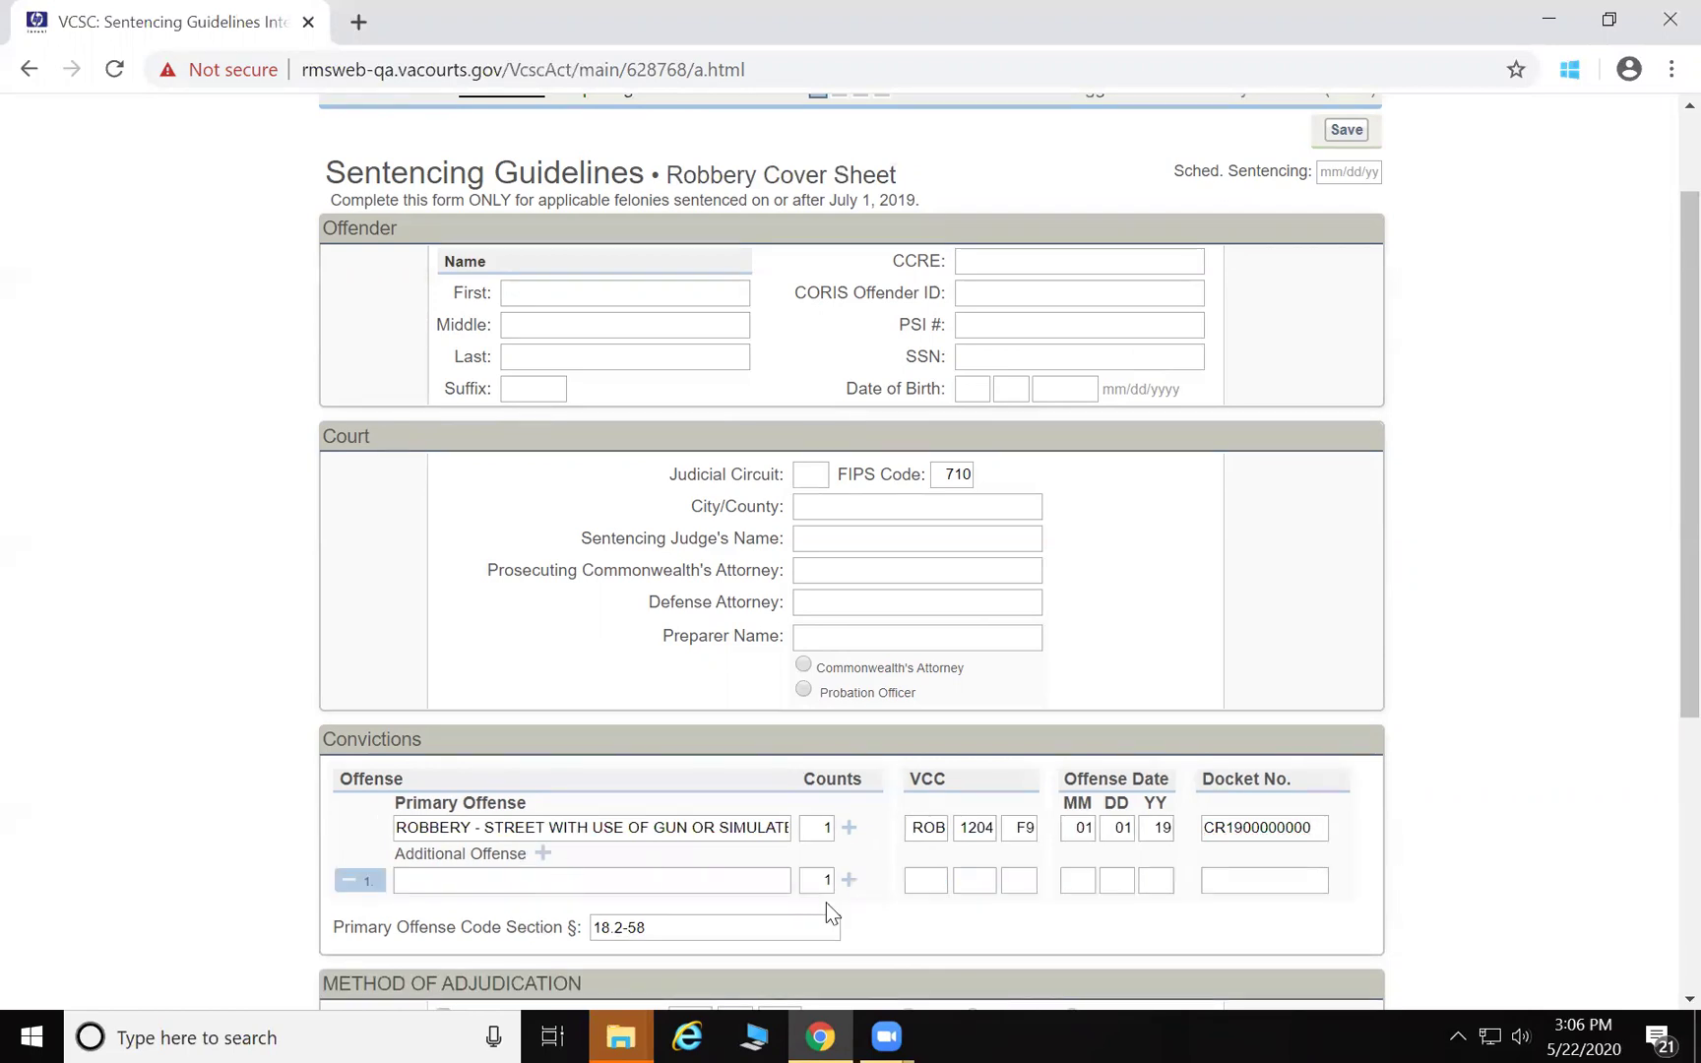
pyautogui.click(925, 879)
pyautogui.write('ASL')
pyautogui.press('Tab')
pyautogui.write('1313')
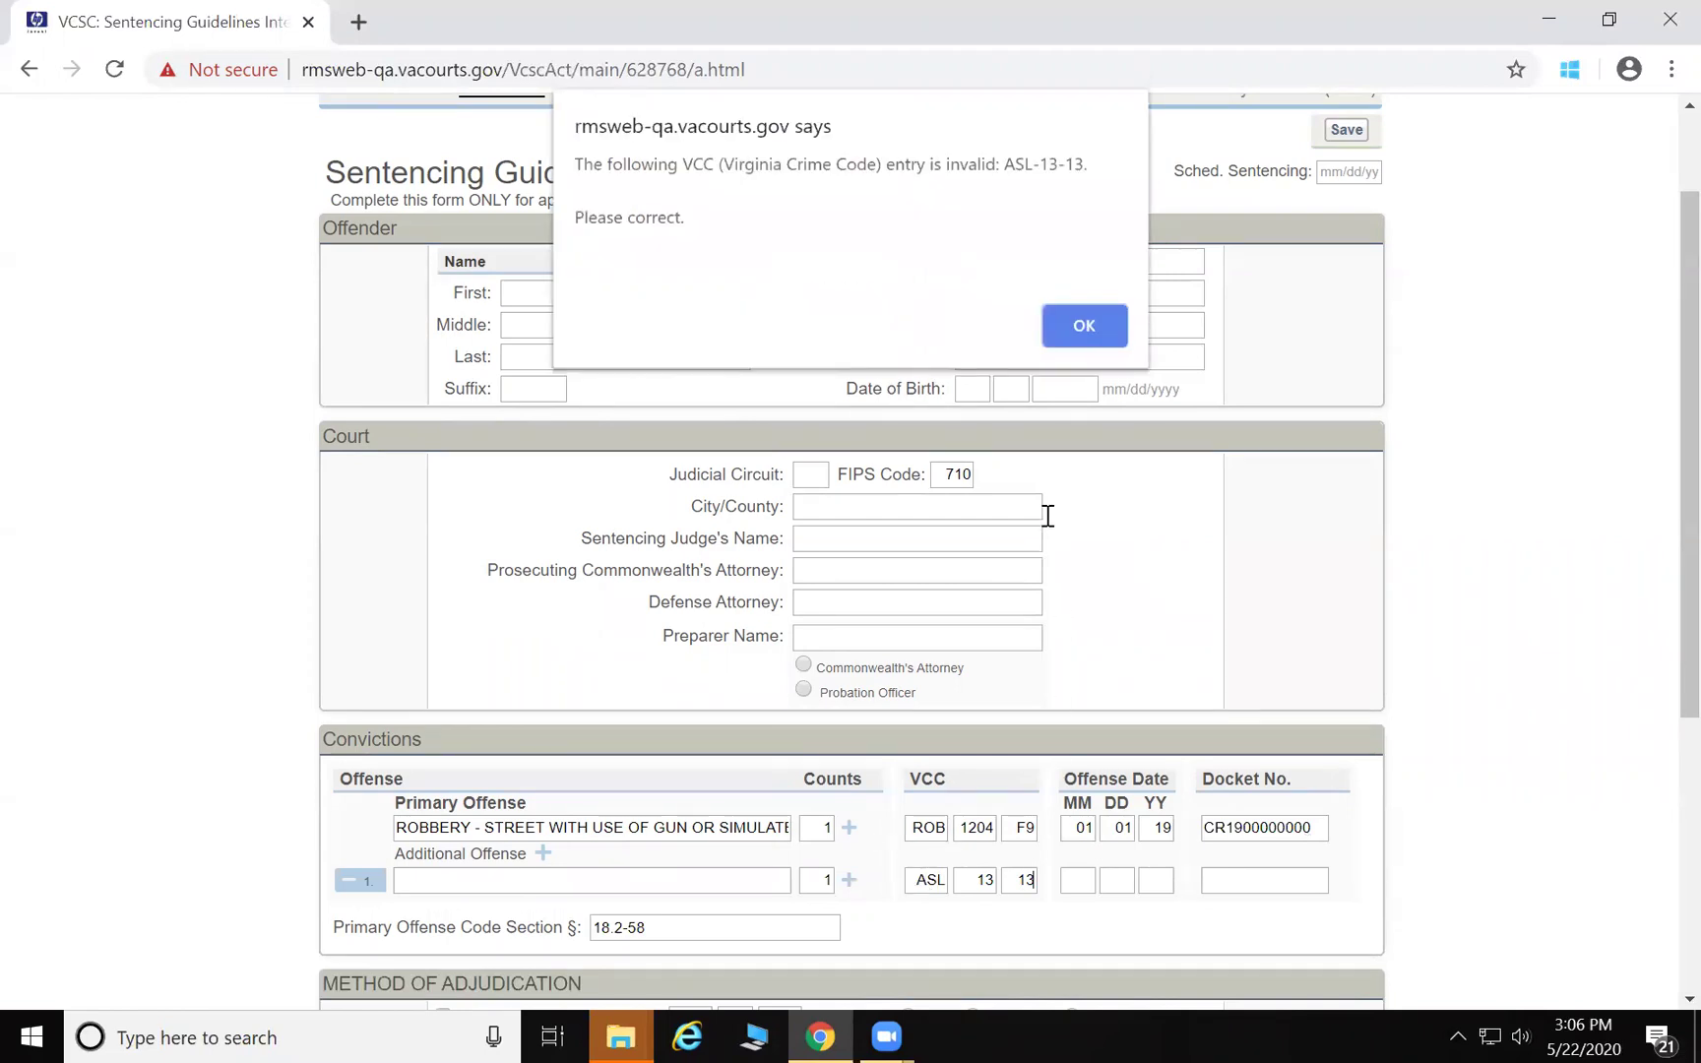
pyautogui.click(1081, 331)
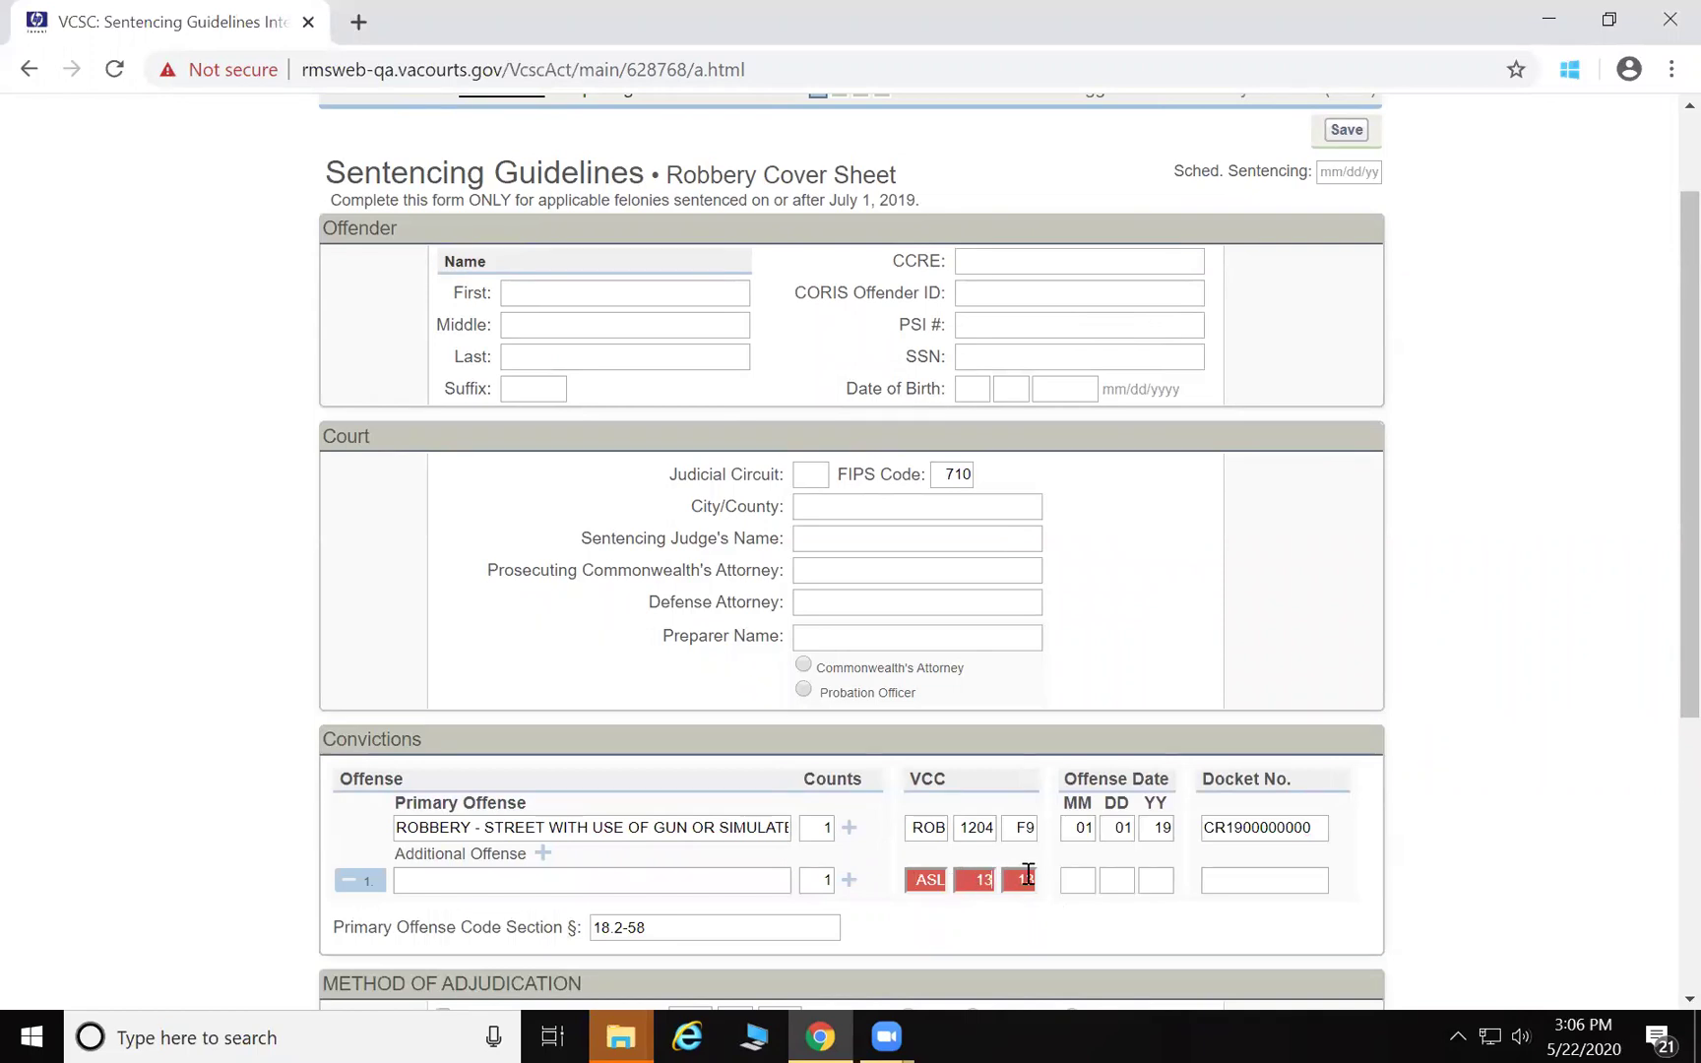
pyautogui.write('19')
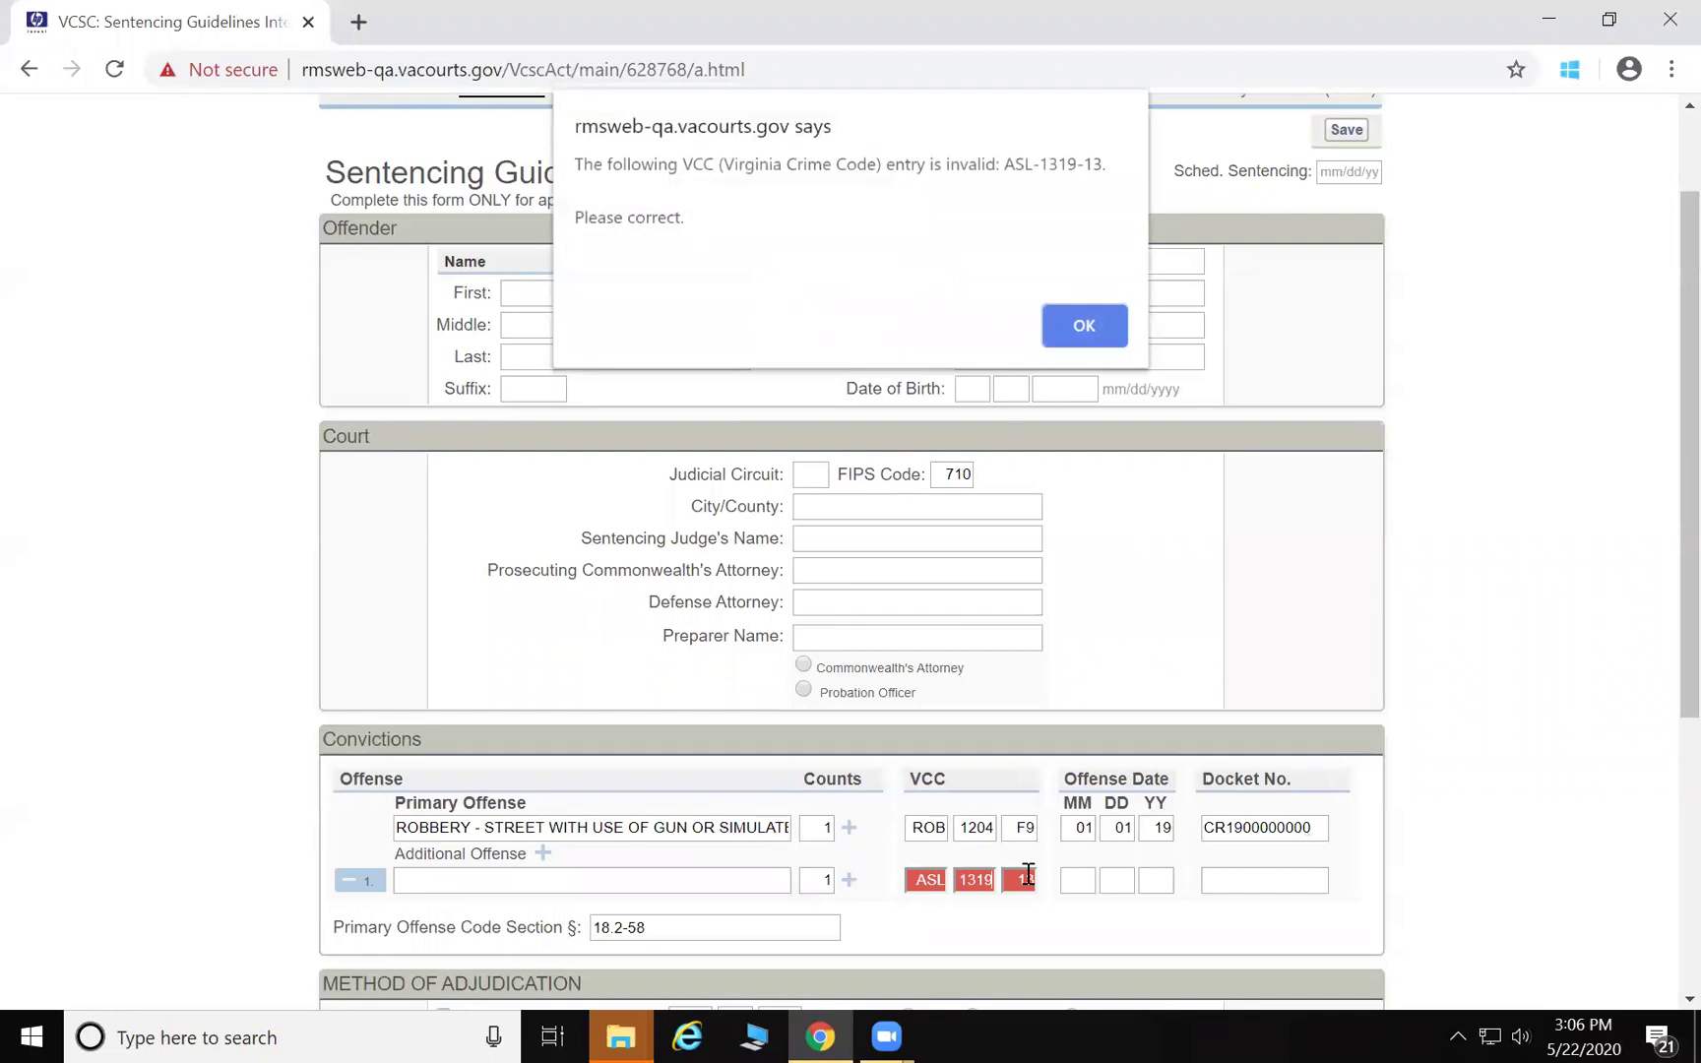
pyautogui.click(1081, 325)
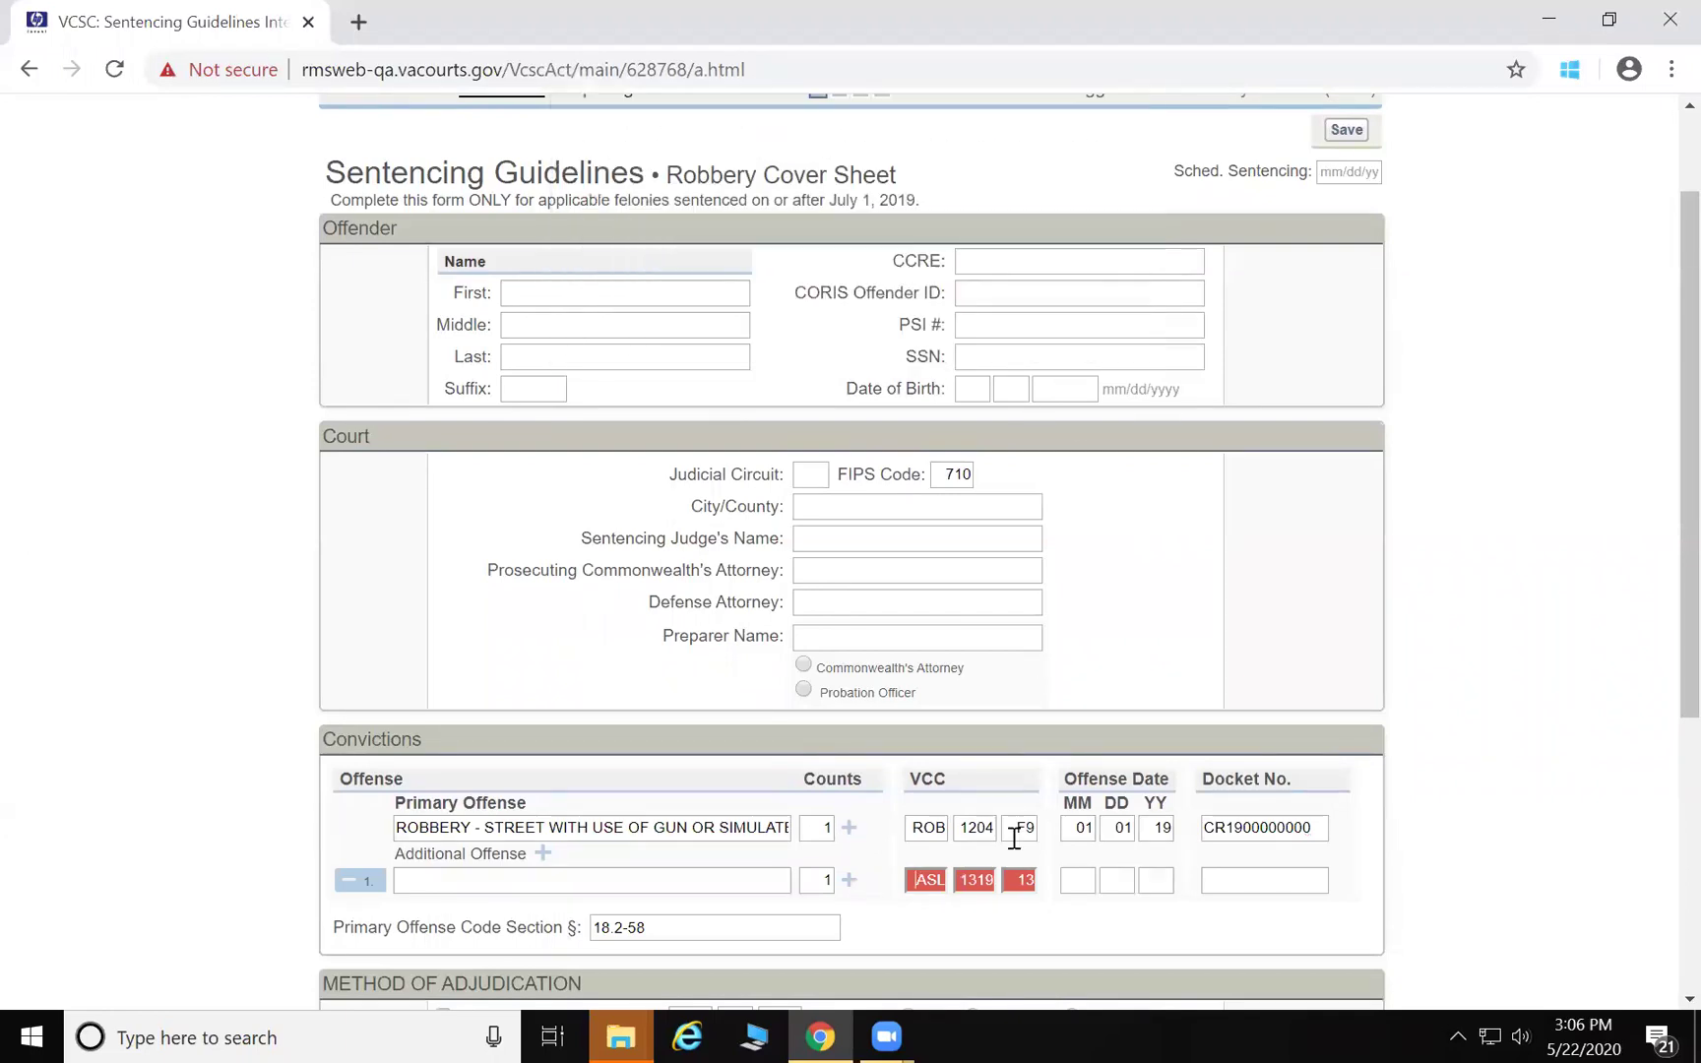
pyautogui.write('F9')
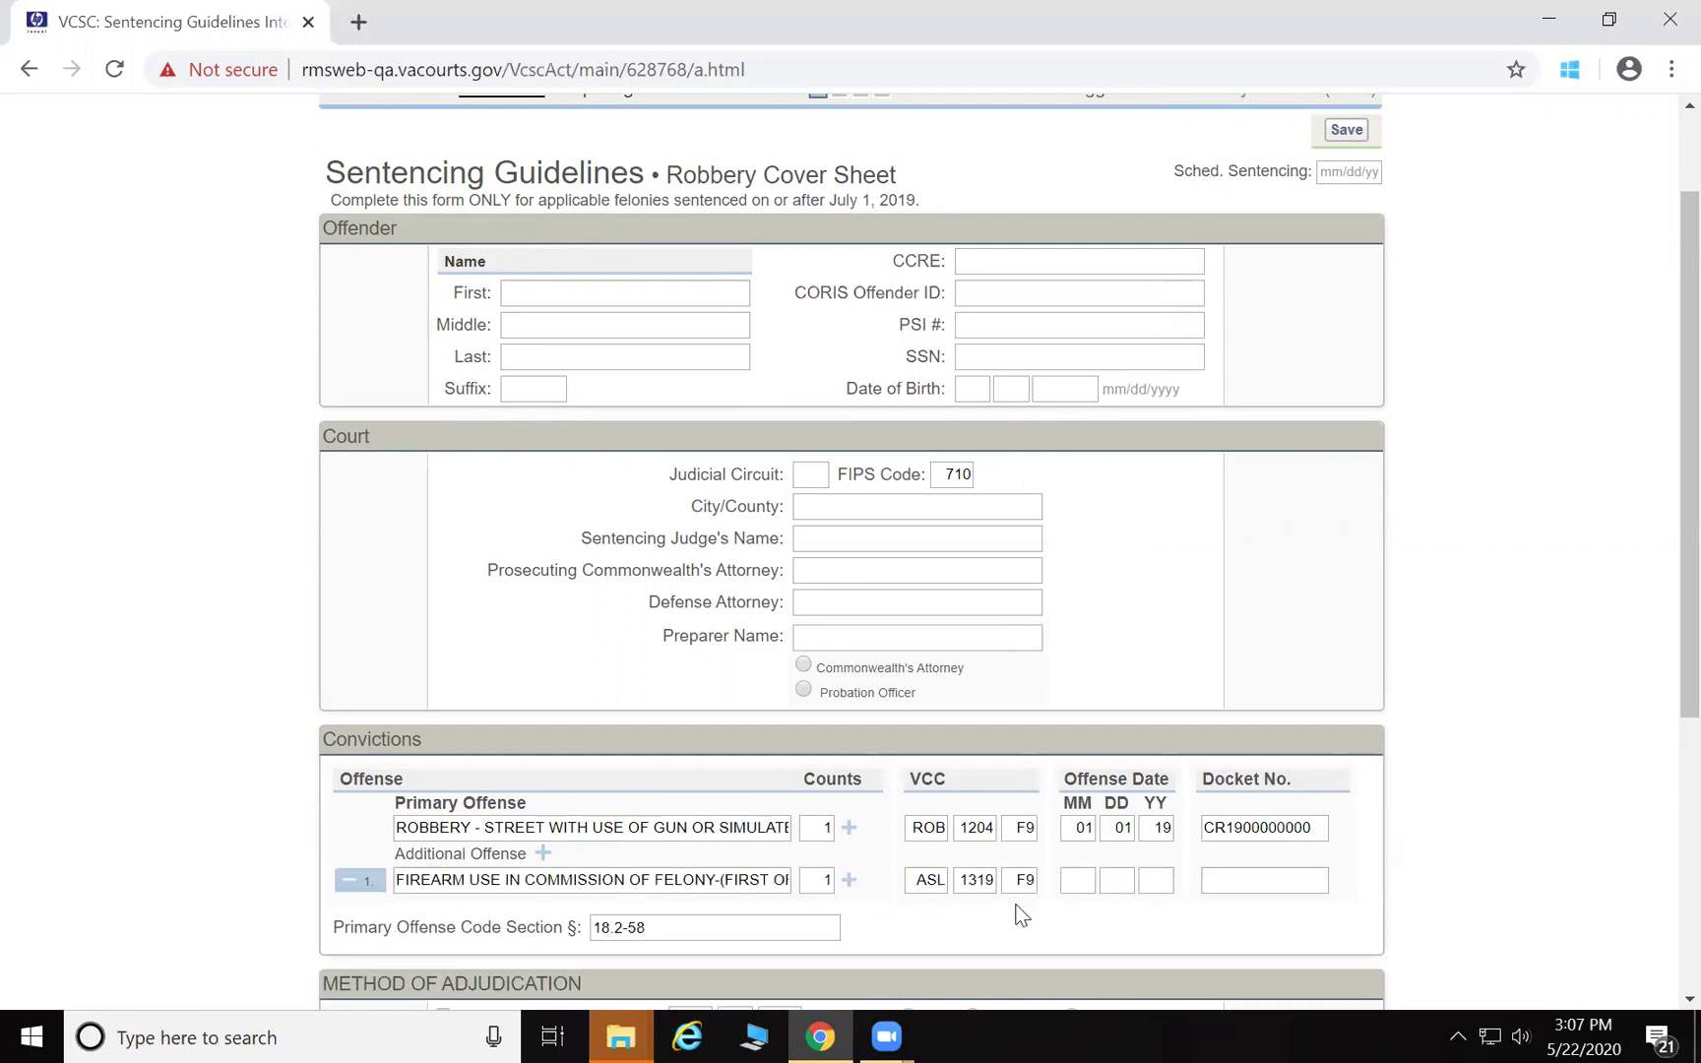
pyautogui.write('010119')
pyautogui.write('CR19000')
pyautogui.write('0000')
pyautogui.write('1')
# Raise the firearm offense to 2 counts, date the second 01/01/19 with docket, and record a guilty plea
pyautogui.click(850, 881)
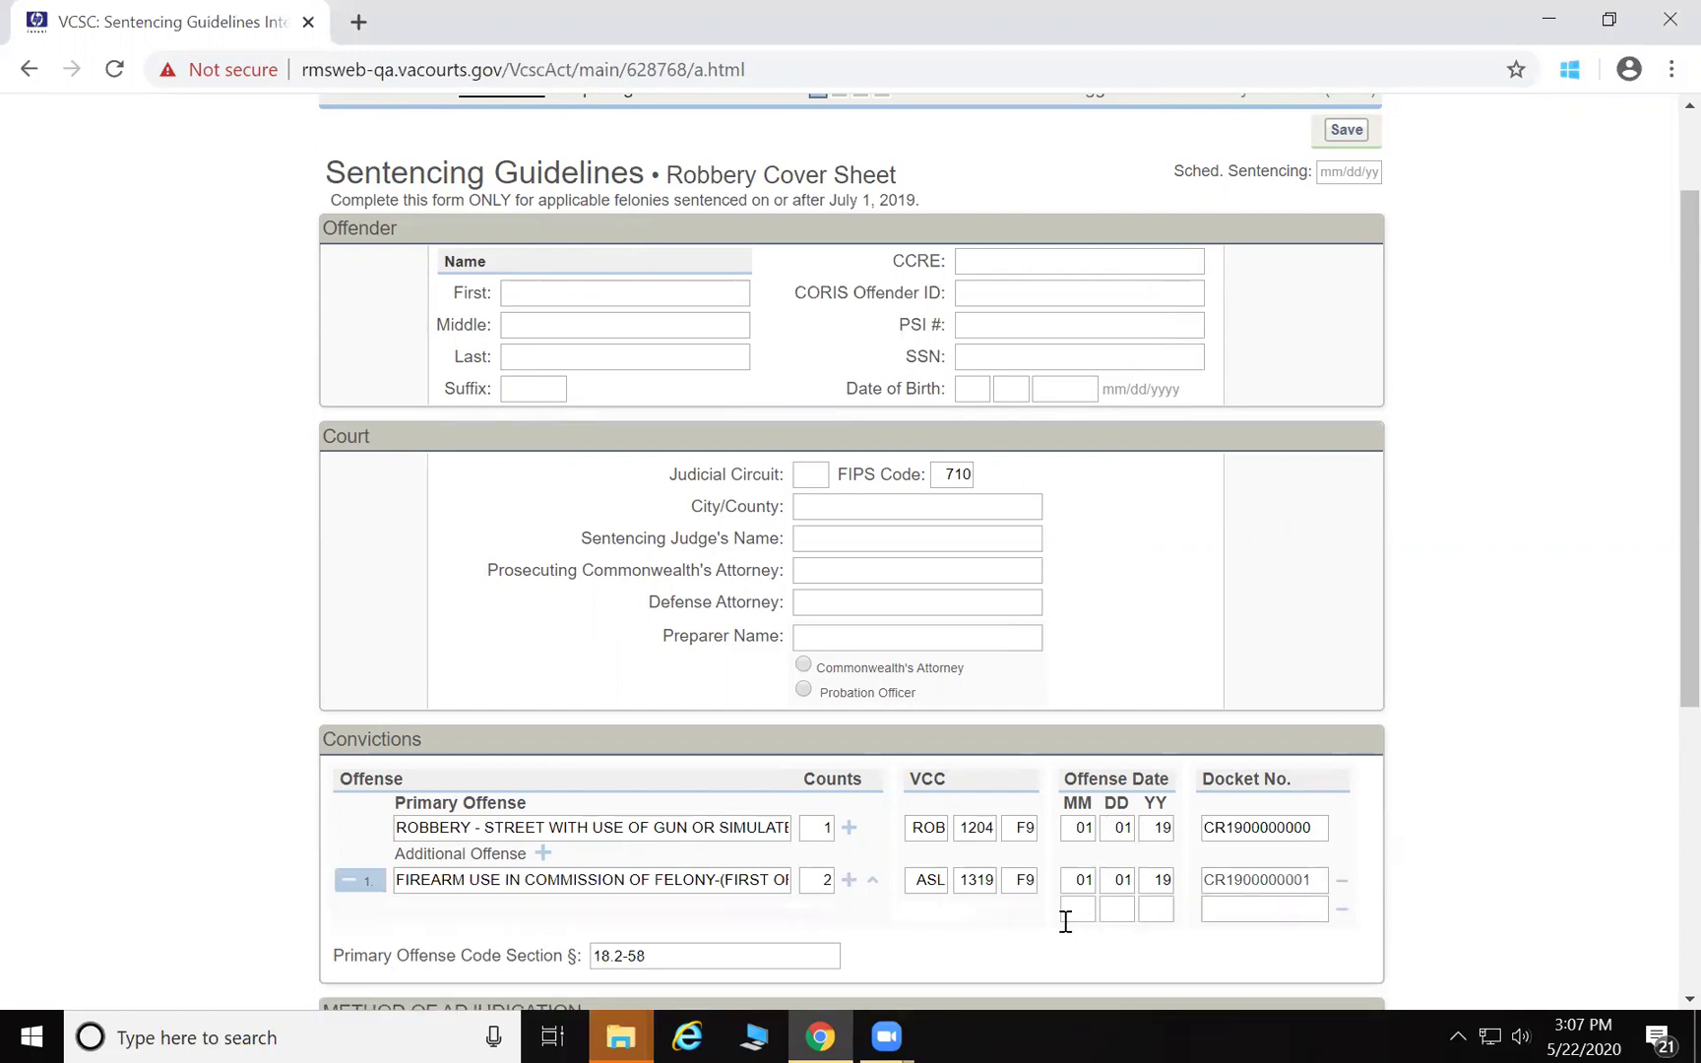
pyautogui.click(1079, 910)
pyautogui.write('010119')
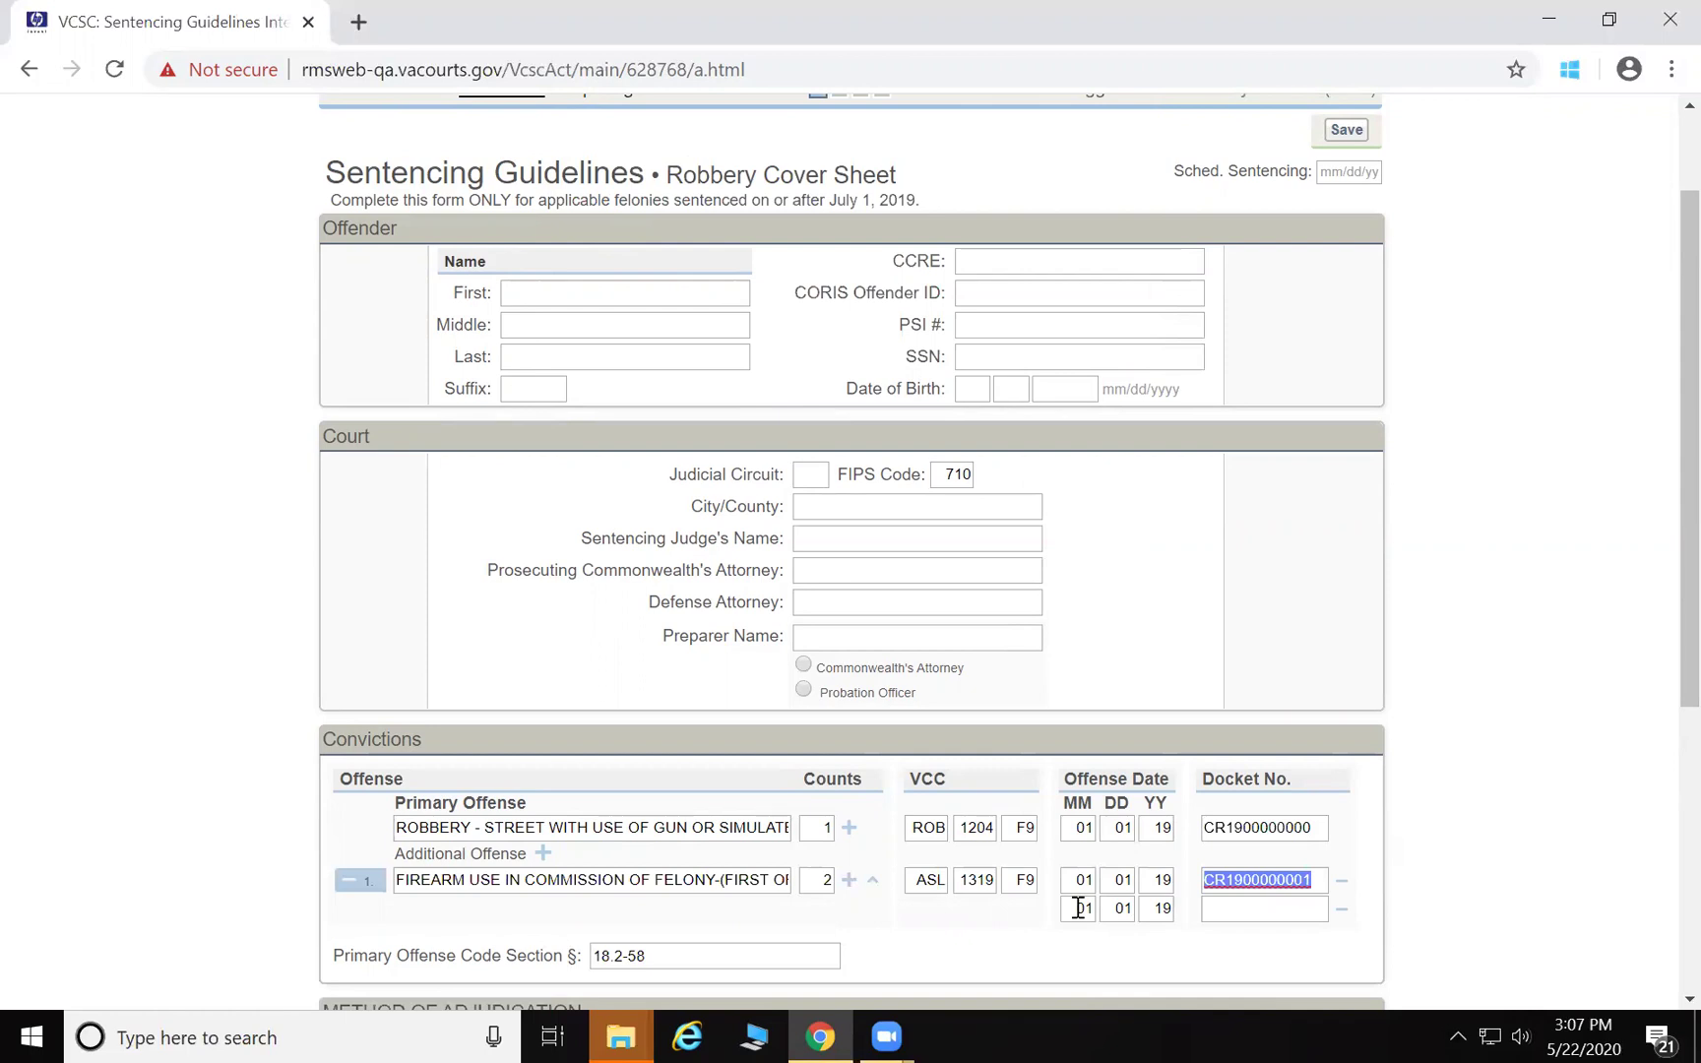
pyautogui.write('CR190000000')
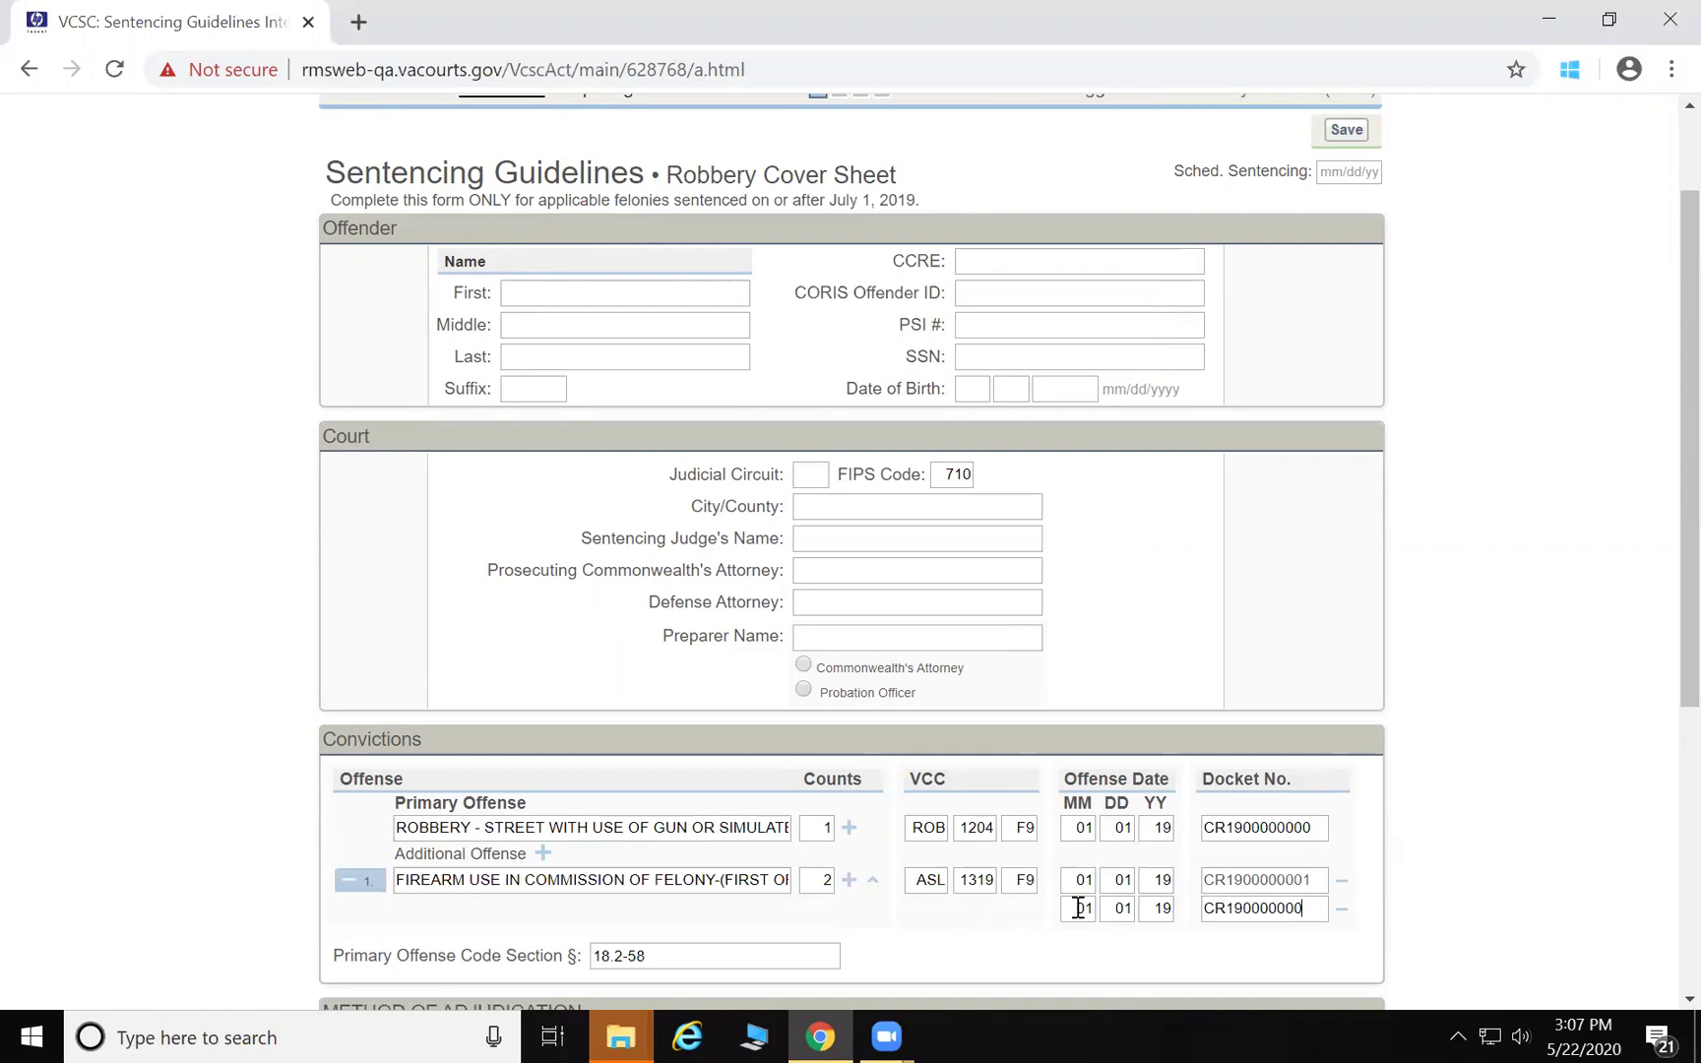
pyautogui.write('2')
pyautogui.scroll(-4, 1053, 911)
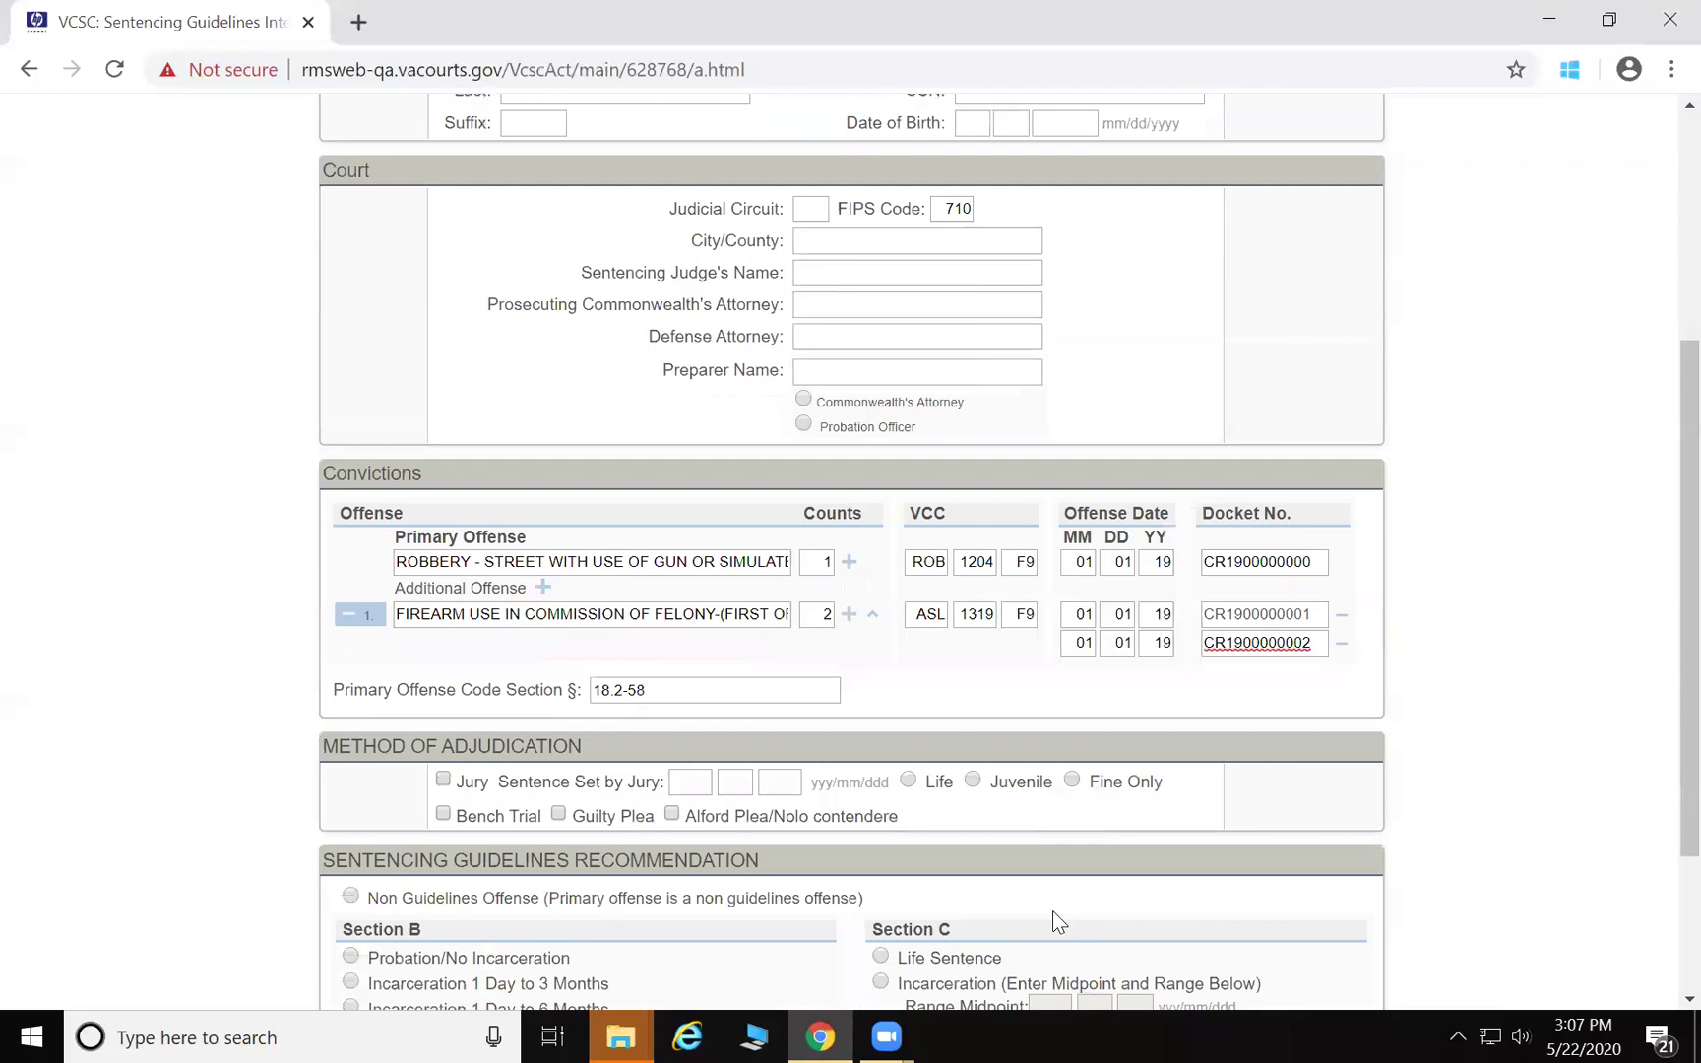
pyautogui.click(559, 680)
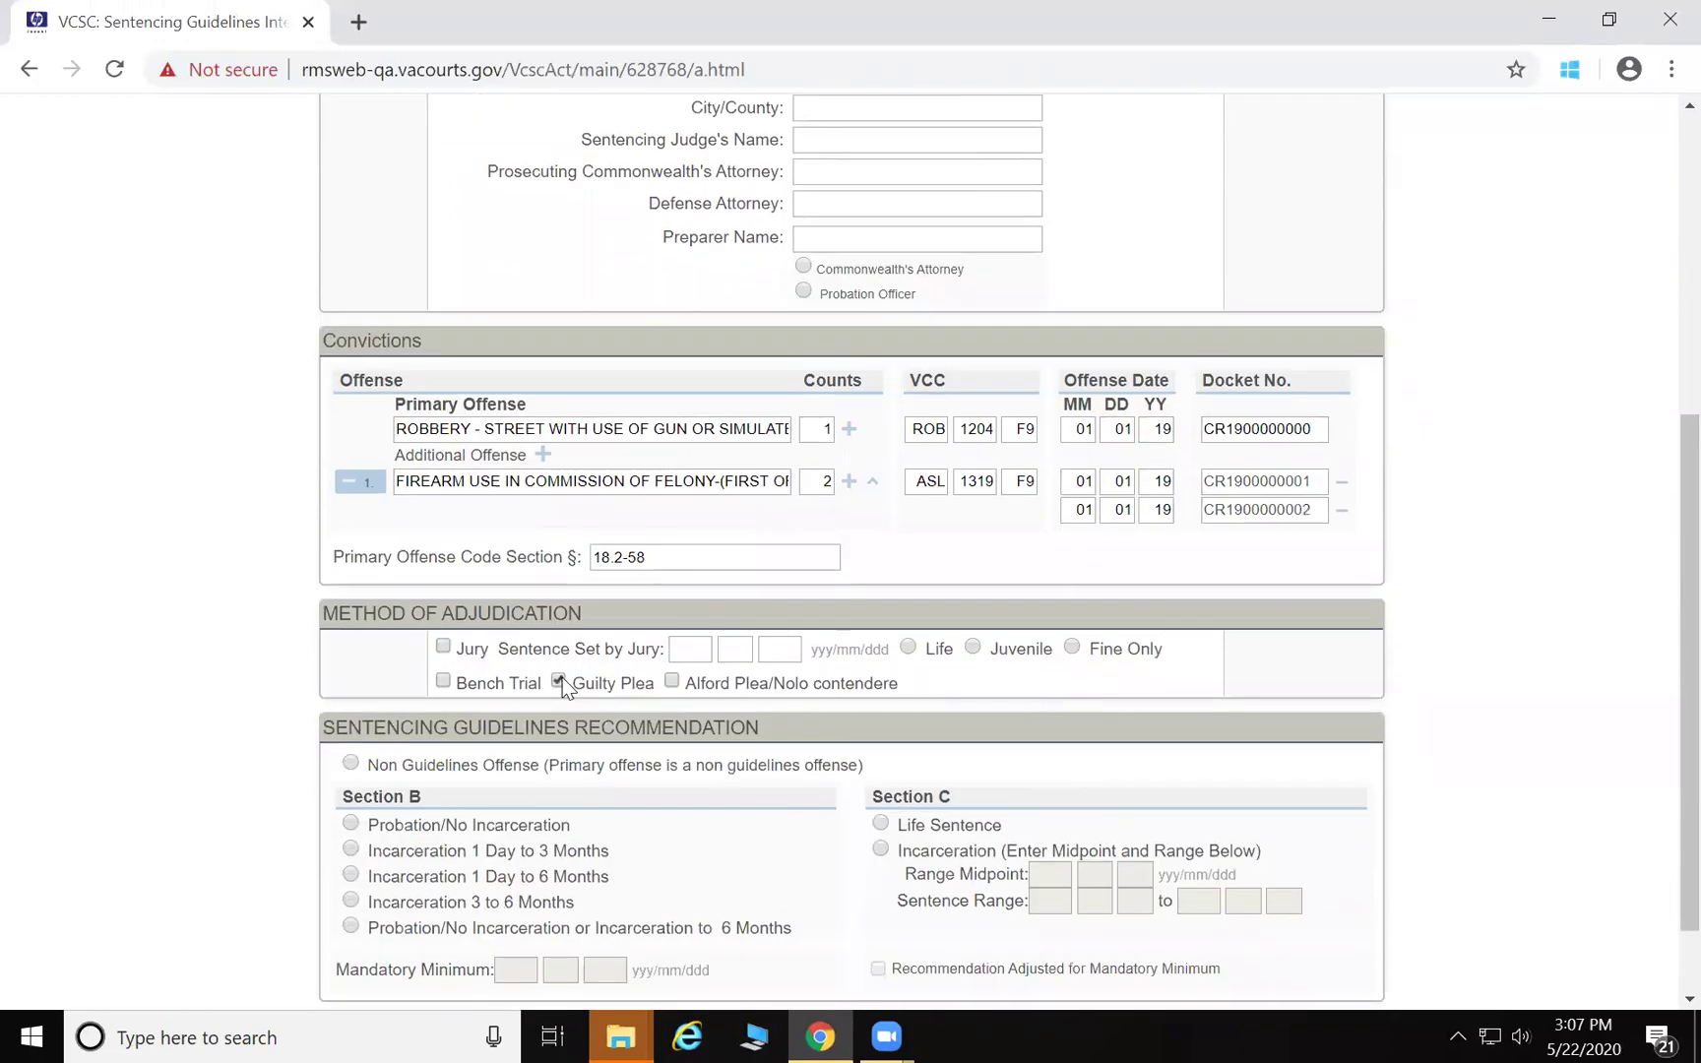
# On Section A, score 6 for street robbery with gun, 2 additional offenses, 3 firearm, 1 threatened
pyautogui.scroll(-1, 730, 719)
pyautogui.scroll(6, 728, 726)
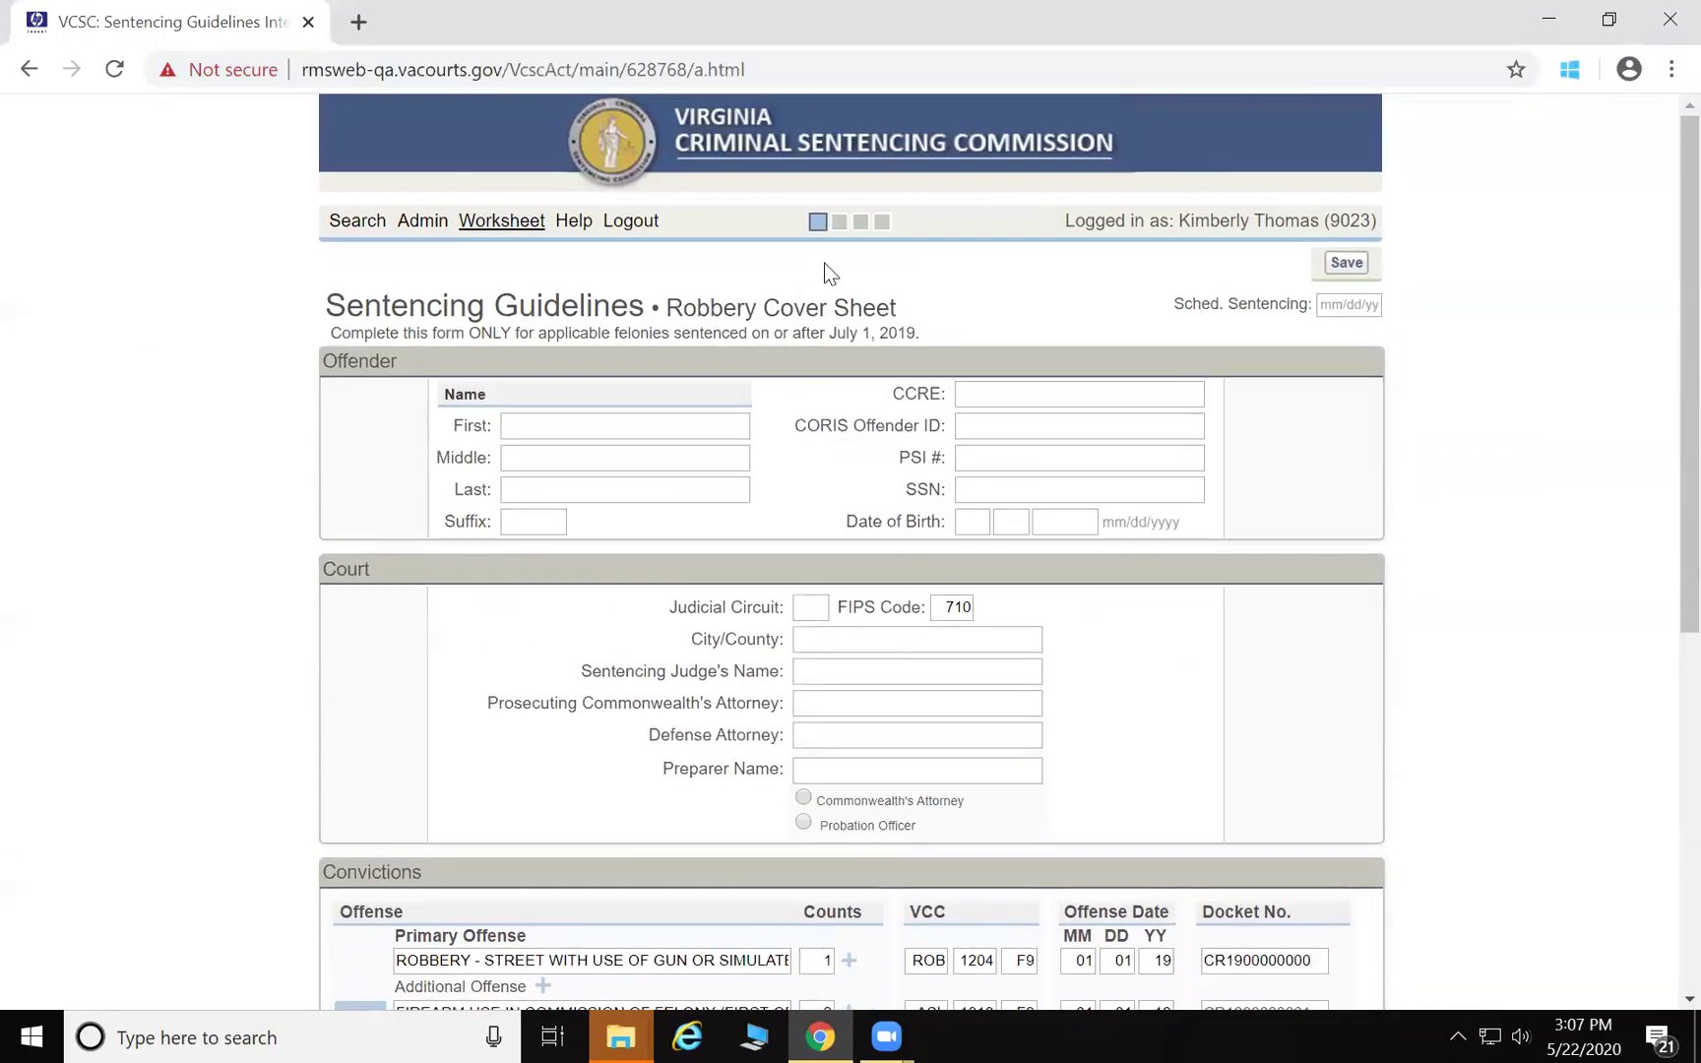
pyautogui.click(859, 222)
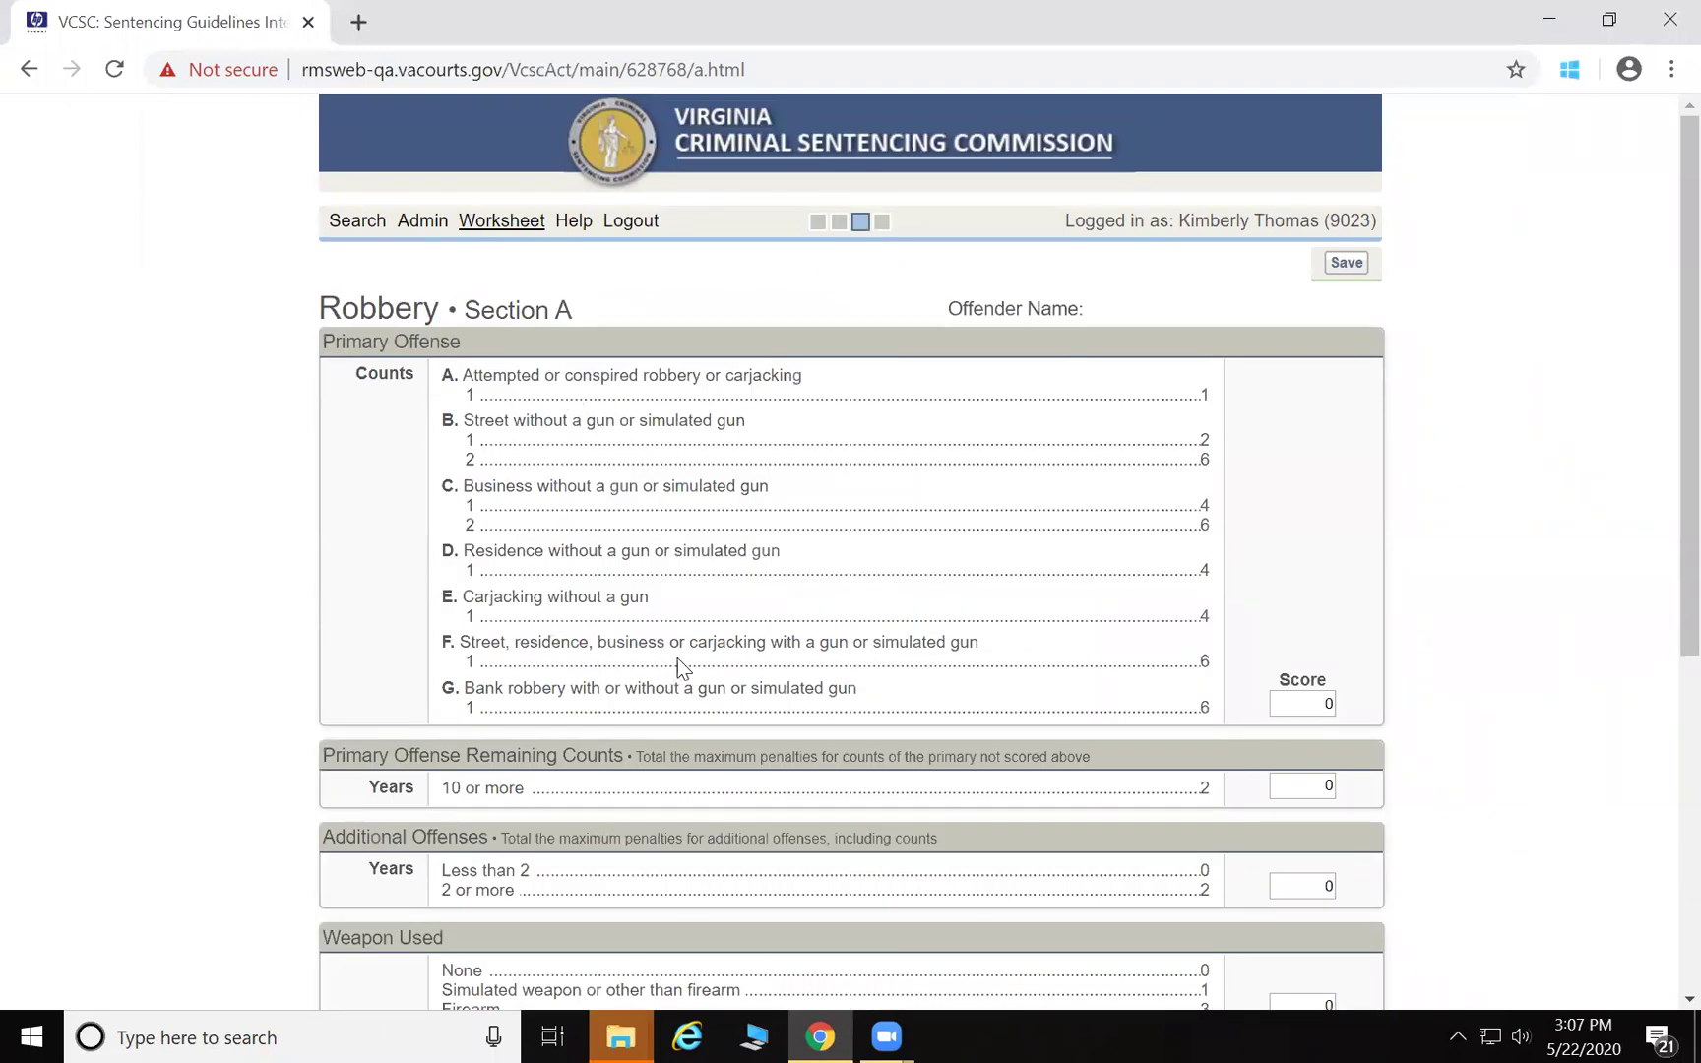
pyautogui.click(1201, 671)
pyautogui.scroll(-3, 656, 705)
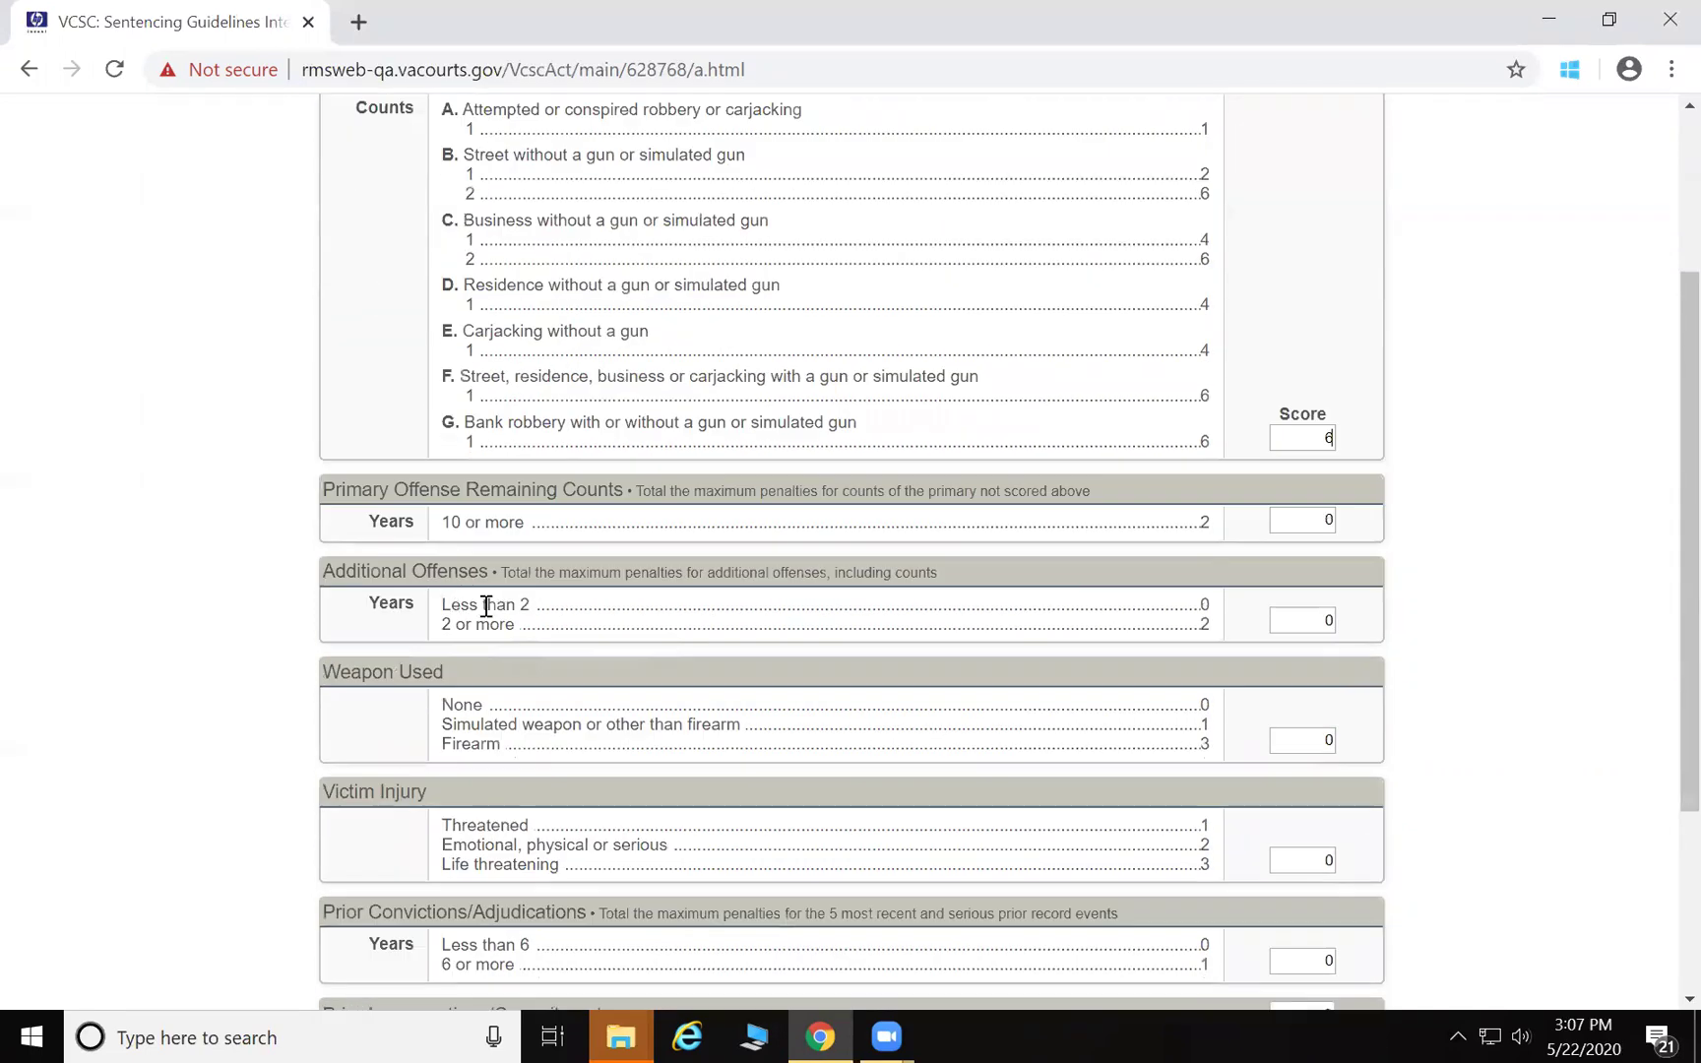
pyautogui.click(1201, 630)
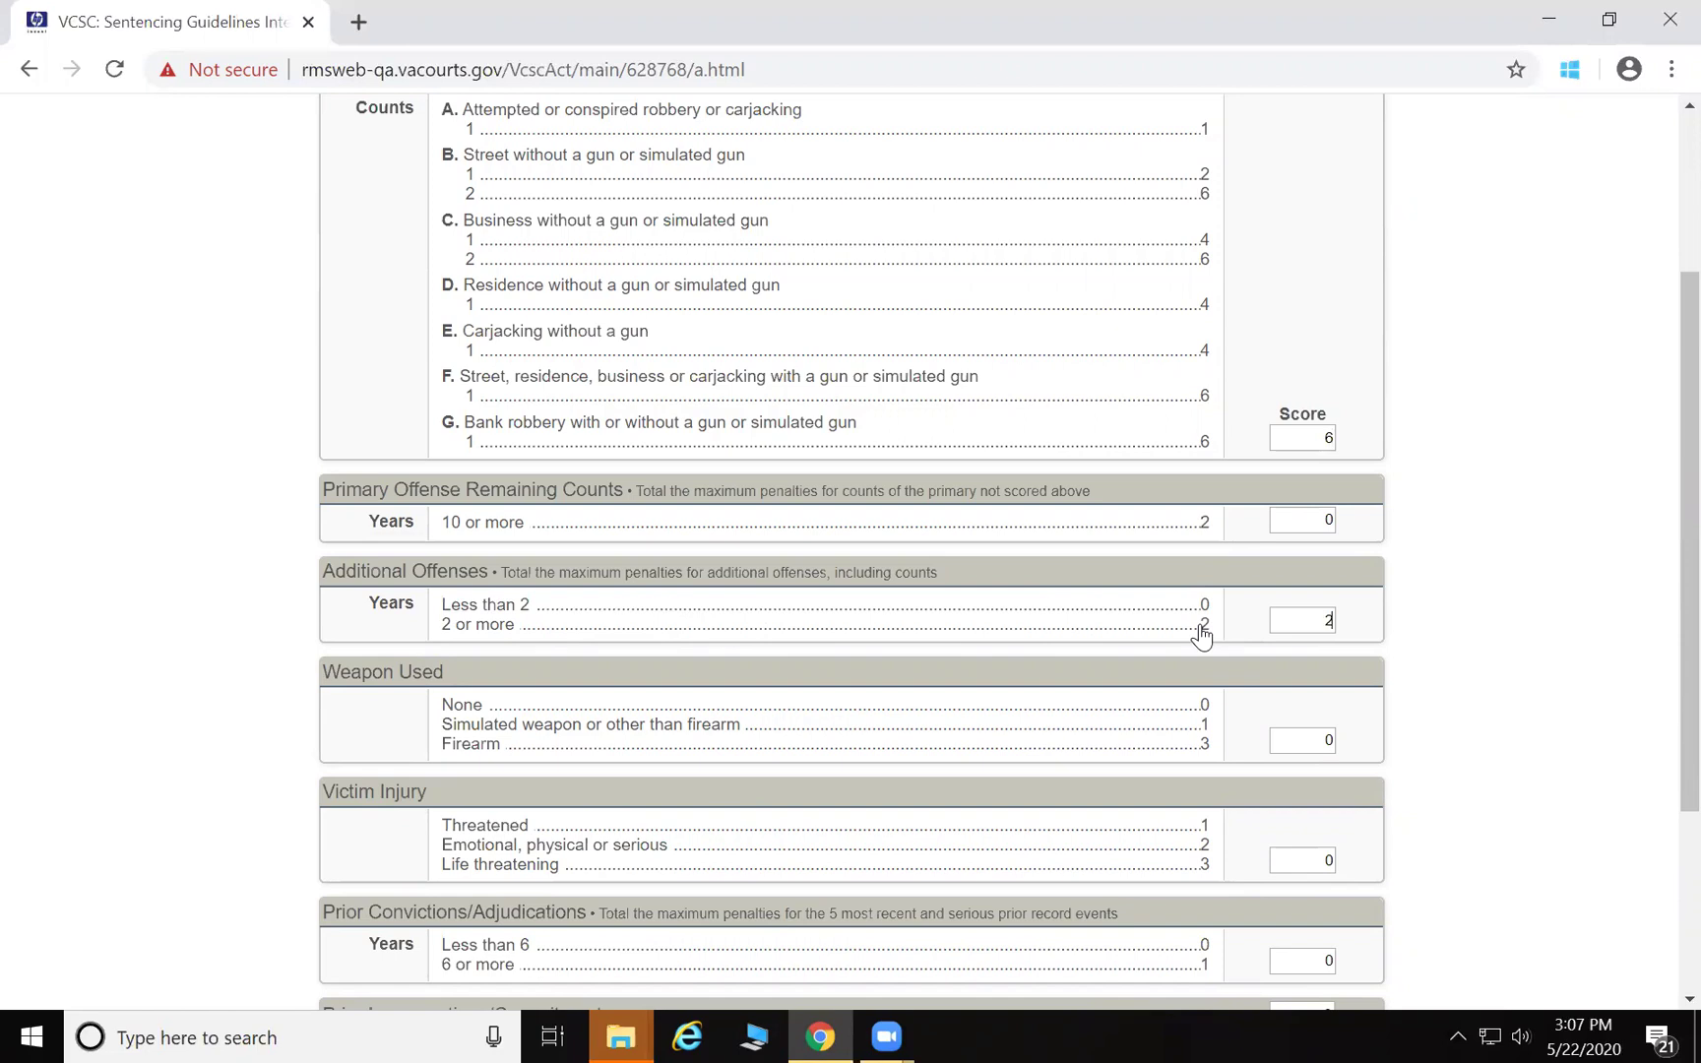
pyautogui.click(1200, 749)
pyautogui.click(1206, 827)
pyautogui.scroll(-3, 1206, 832)
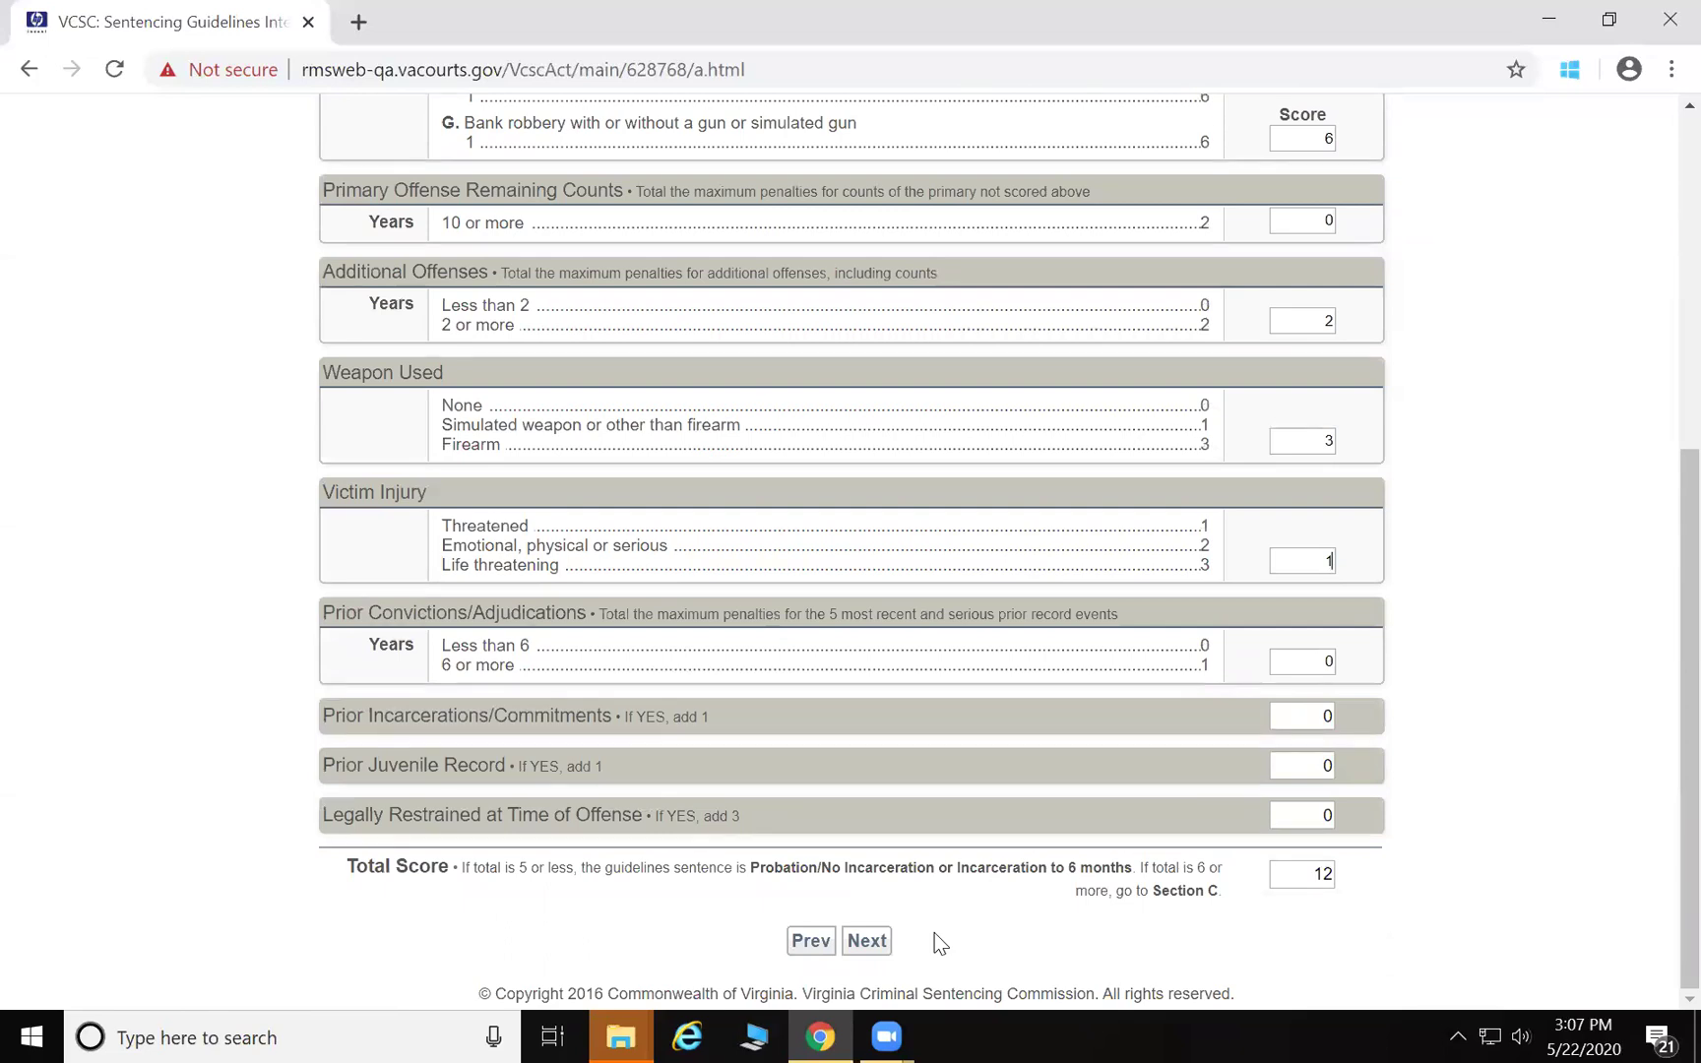
pyautogui.click(867, 941)
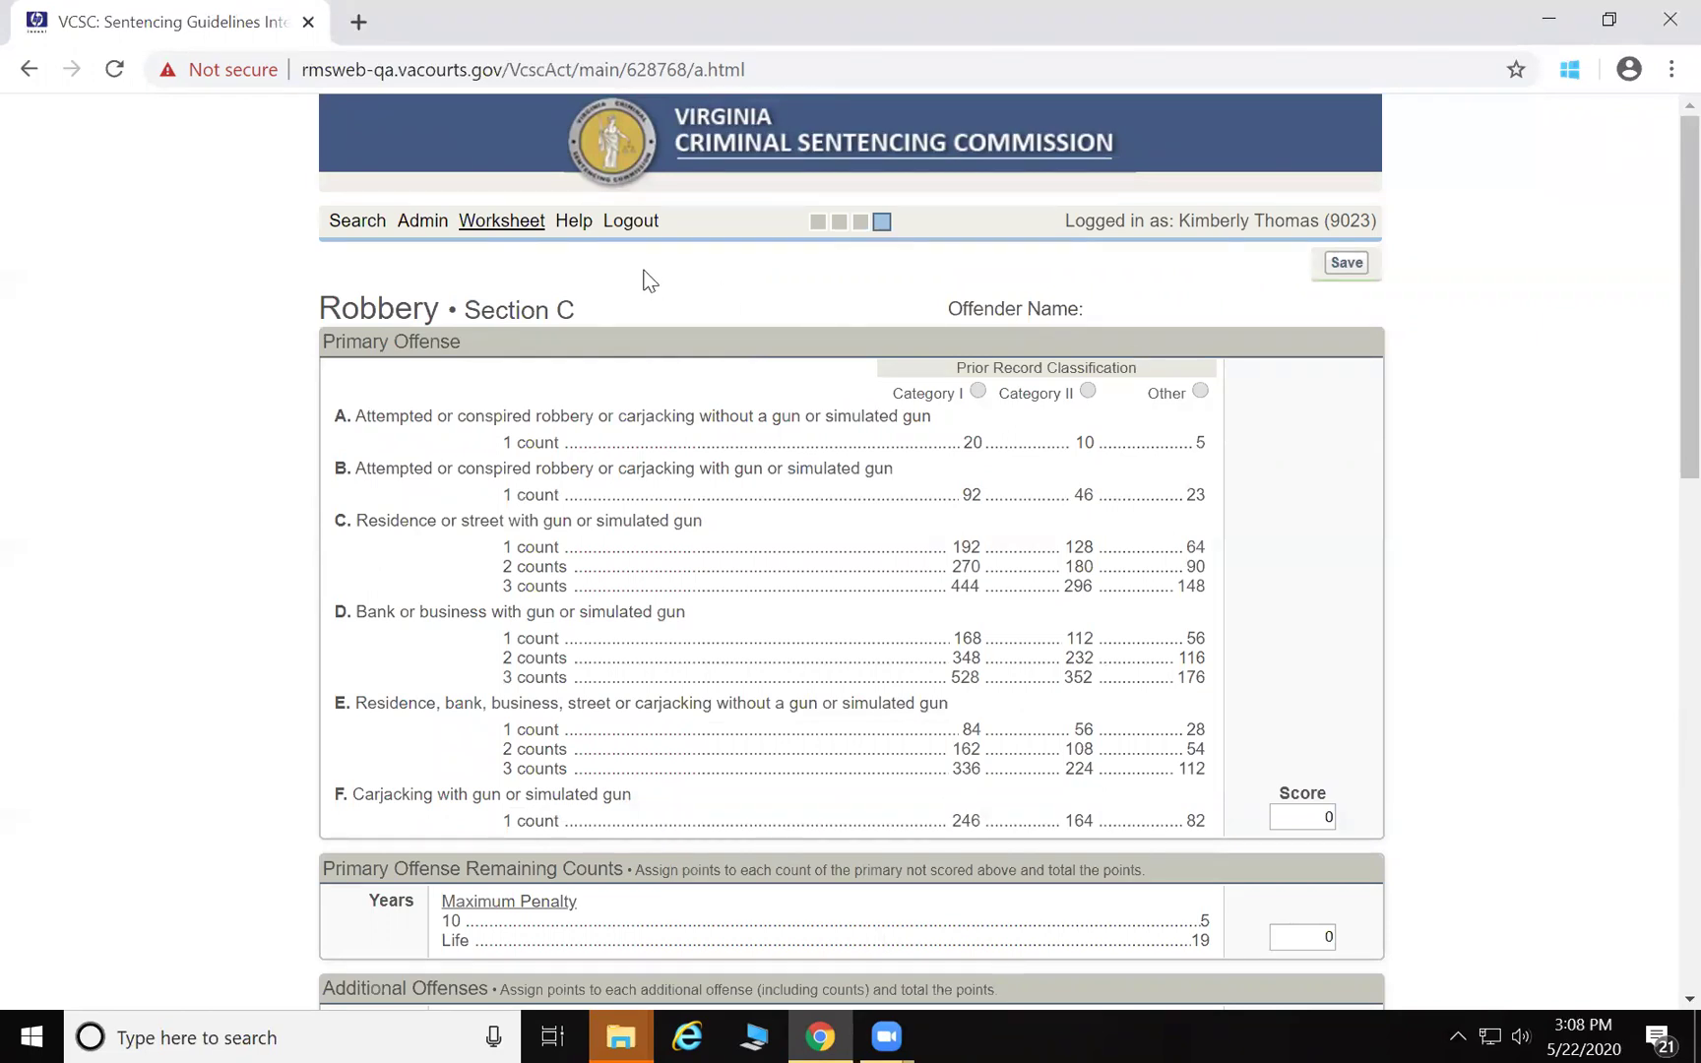
# Classify prior record as Other, score 64 for one count with gun, and enter 2 additional-offense points
pyautogui.click(1202, 391)
pyautogui.click(1195, 547)
pyautogui.scroll(-4, 1419, 806)
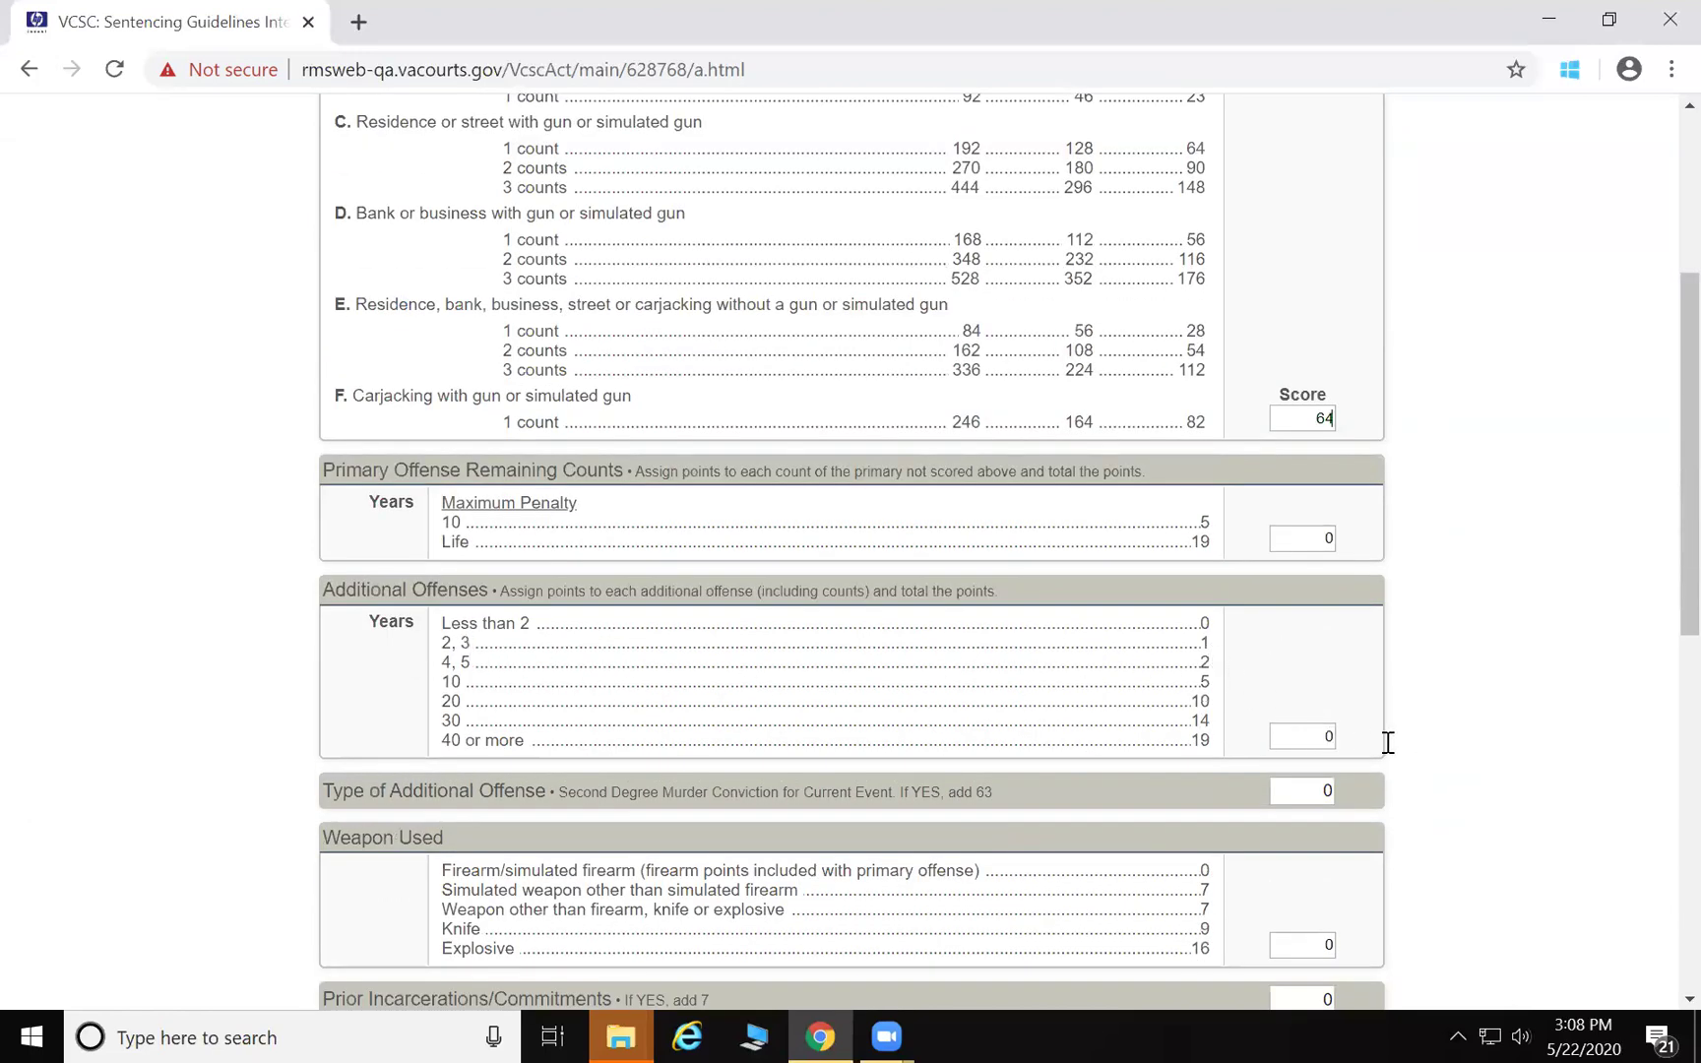
pyautogui.click(1319, 737)
pyautogui.write('2')
pyautogui.scroll(-3, 1010, 833)
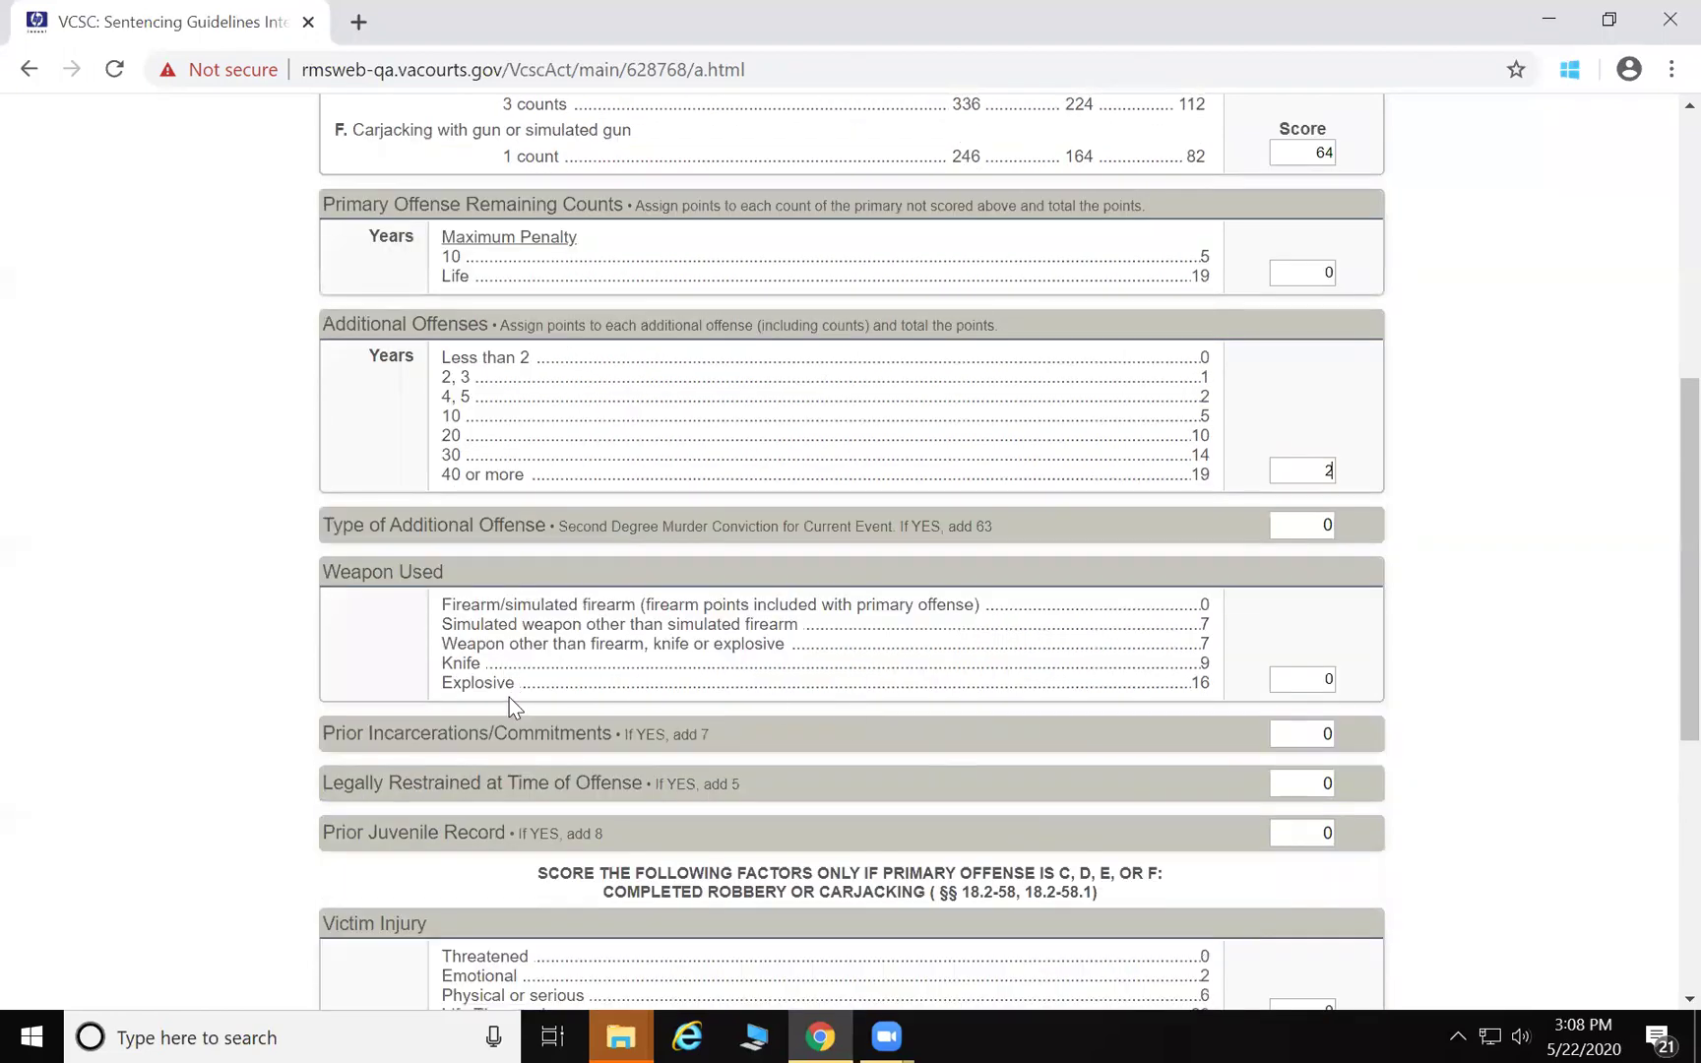
pyautogui.scroll(-1, 510, 699)
pyautogui.scroll(-3, 509, 708)
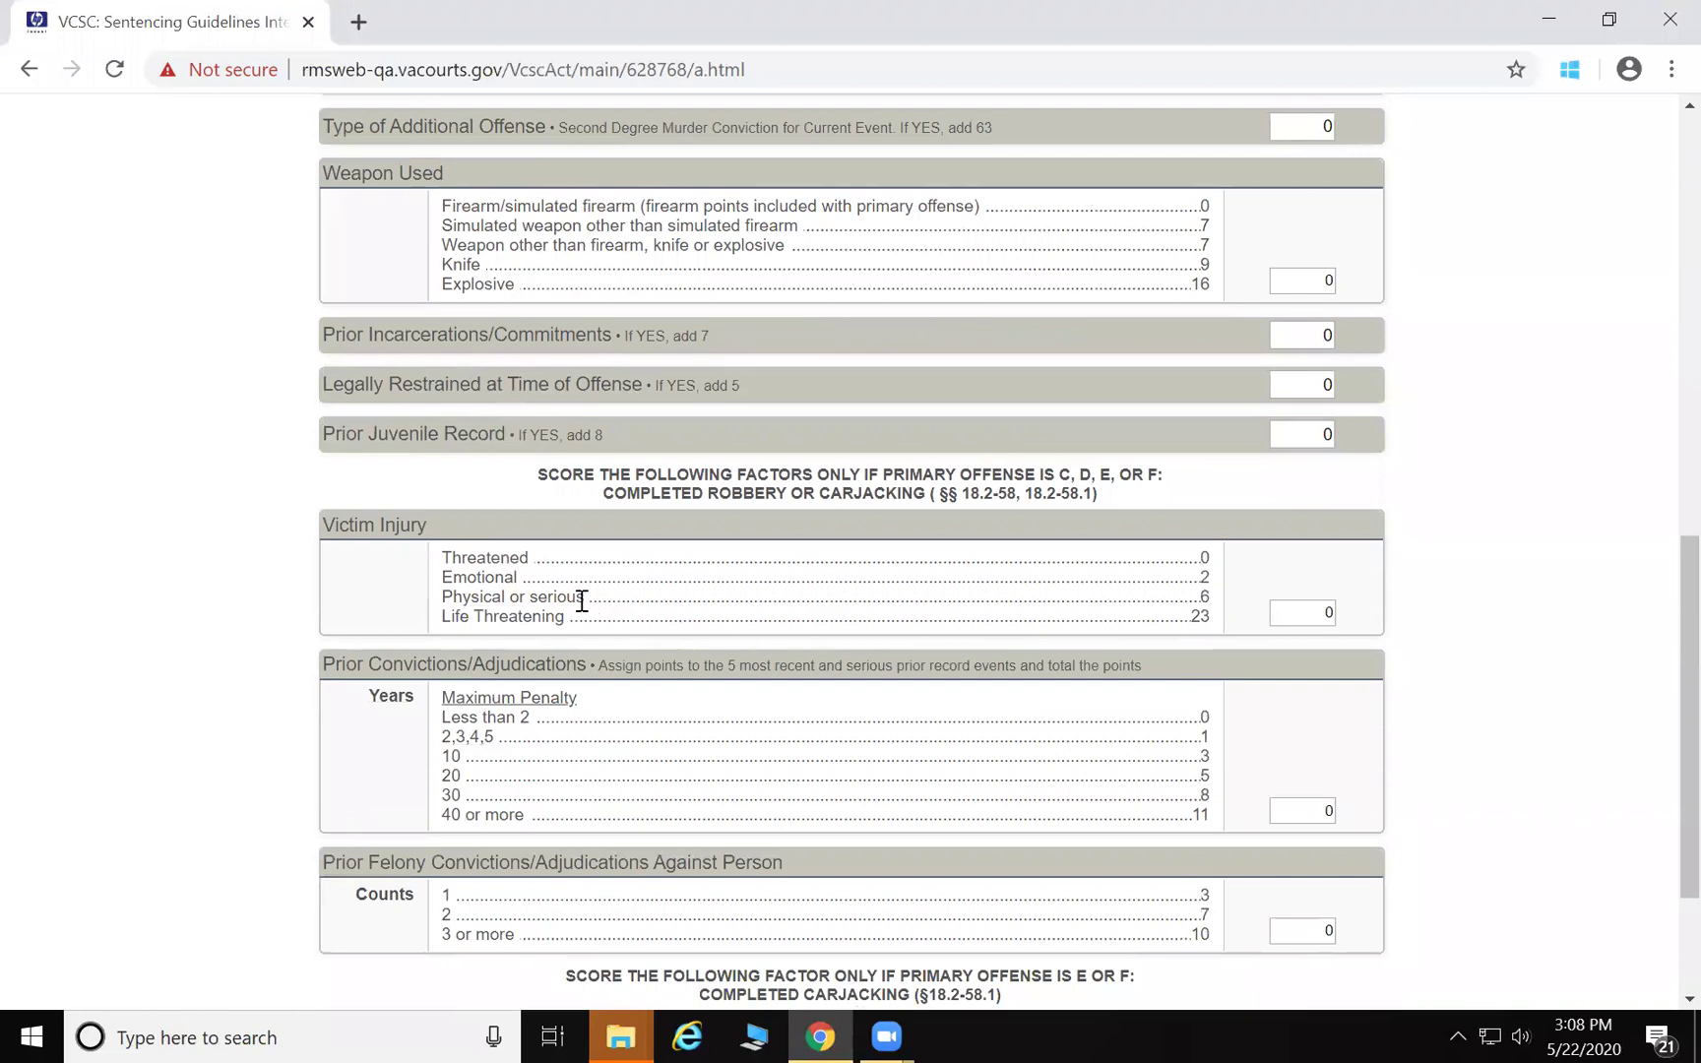
pyautogui.scroll(-2, 583, 601)
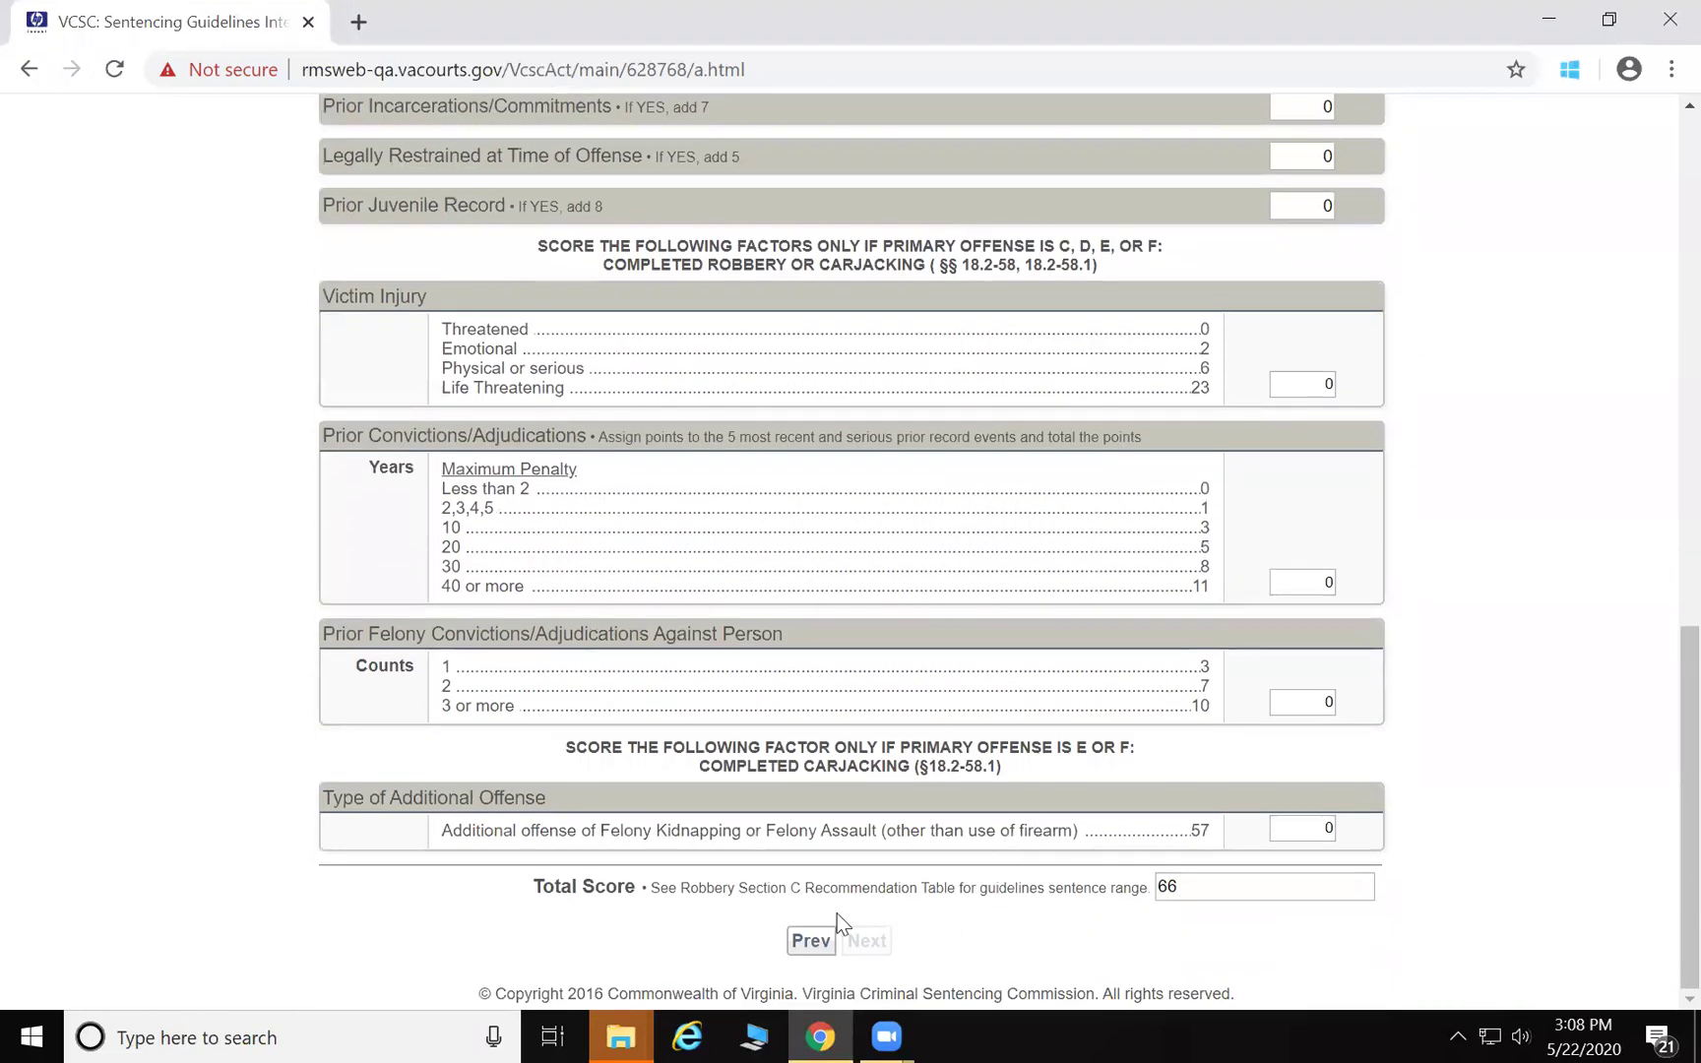
pyautogui.scroll(1, 891, 447)
pyautogui.scroll(10, 885, 439)
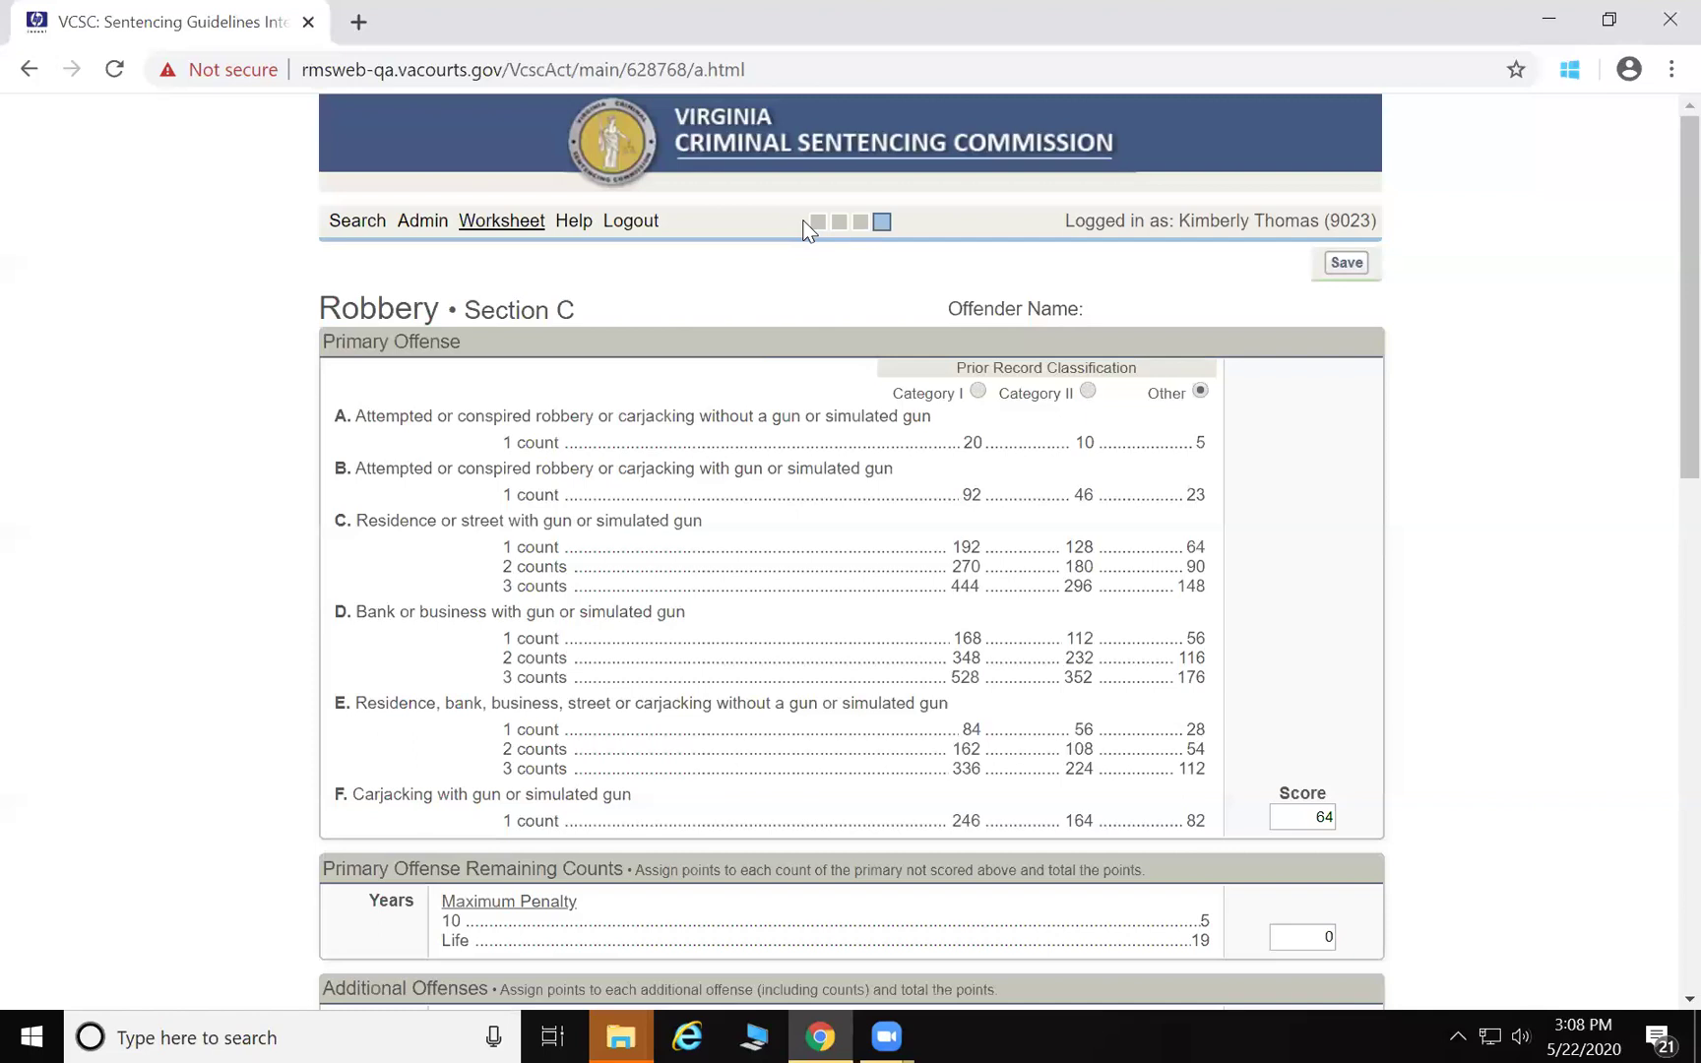
# Check the Cover Sheet recommendation: midpoint 5y6m, range 3y6m–6y8m
pyautogui.click(818, 222)
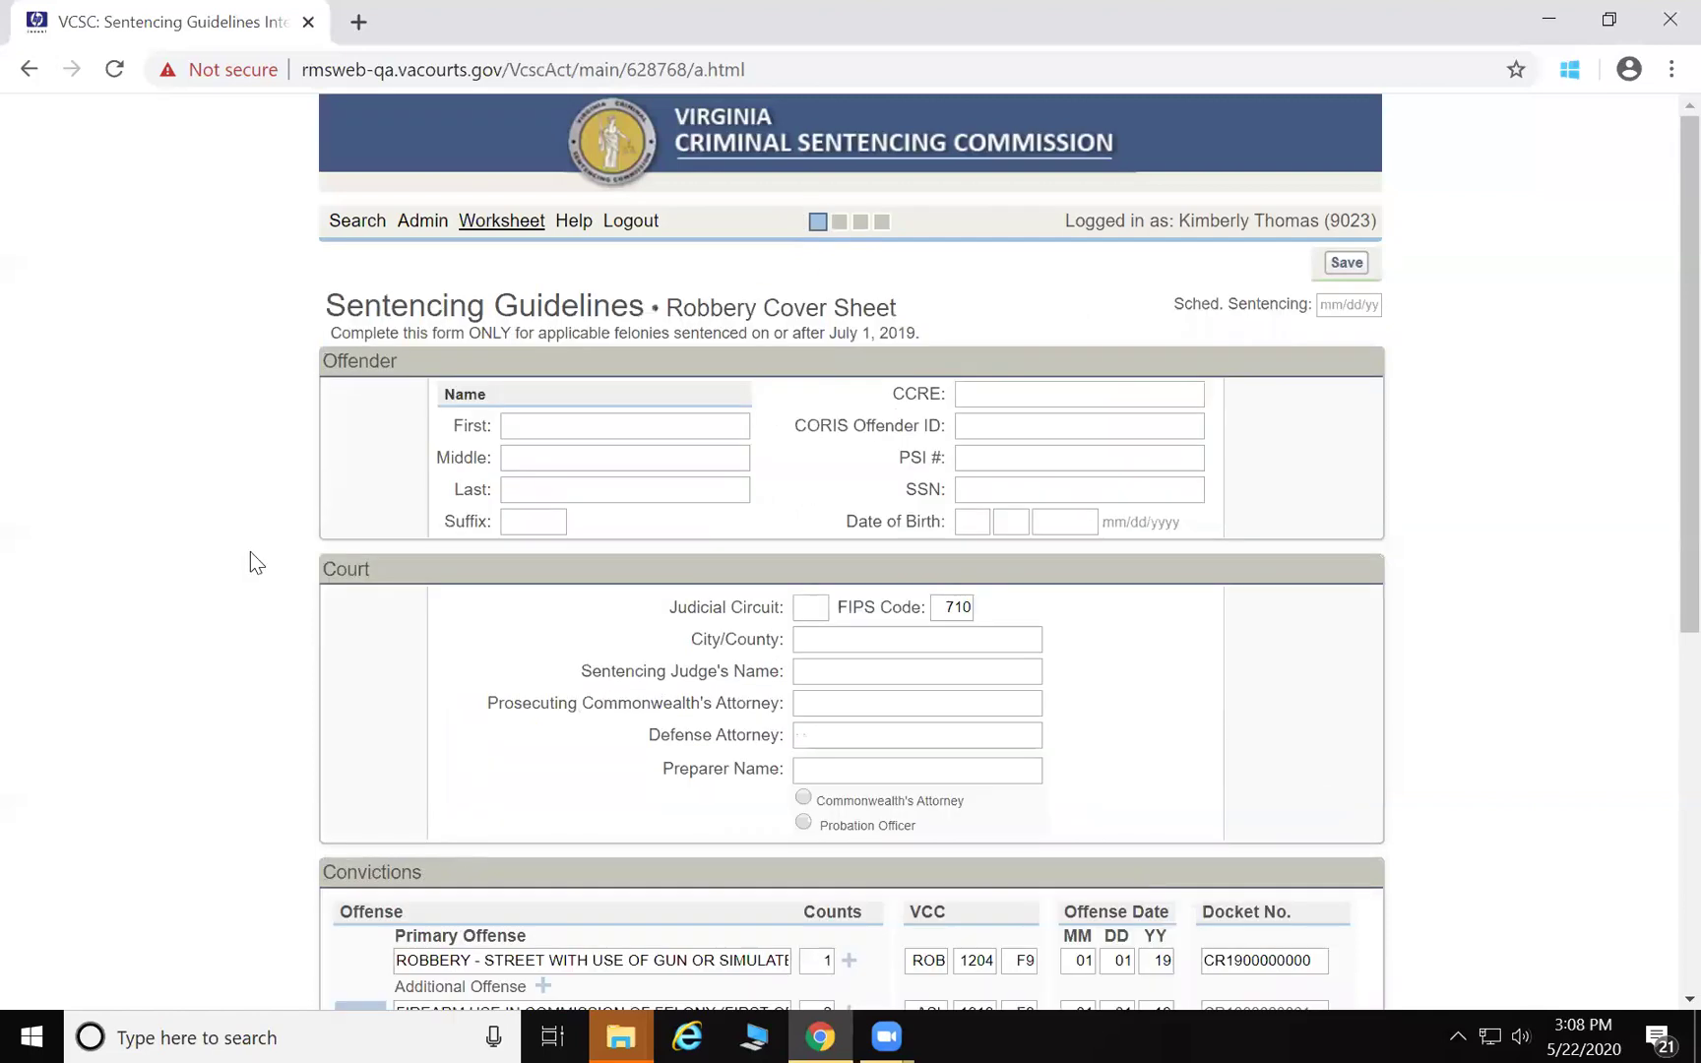
pyautogui.scroll(-6, 250, 552)
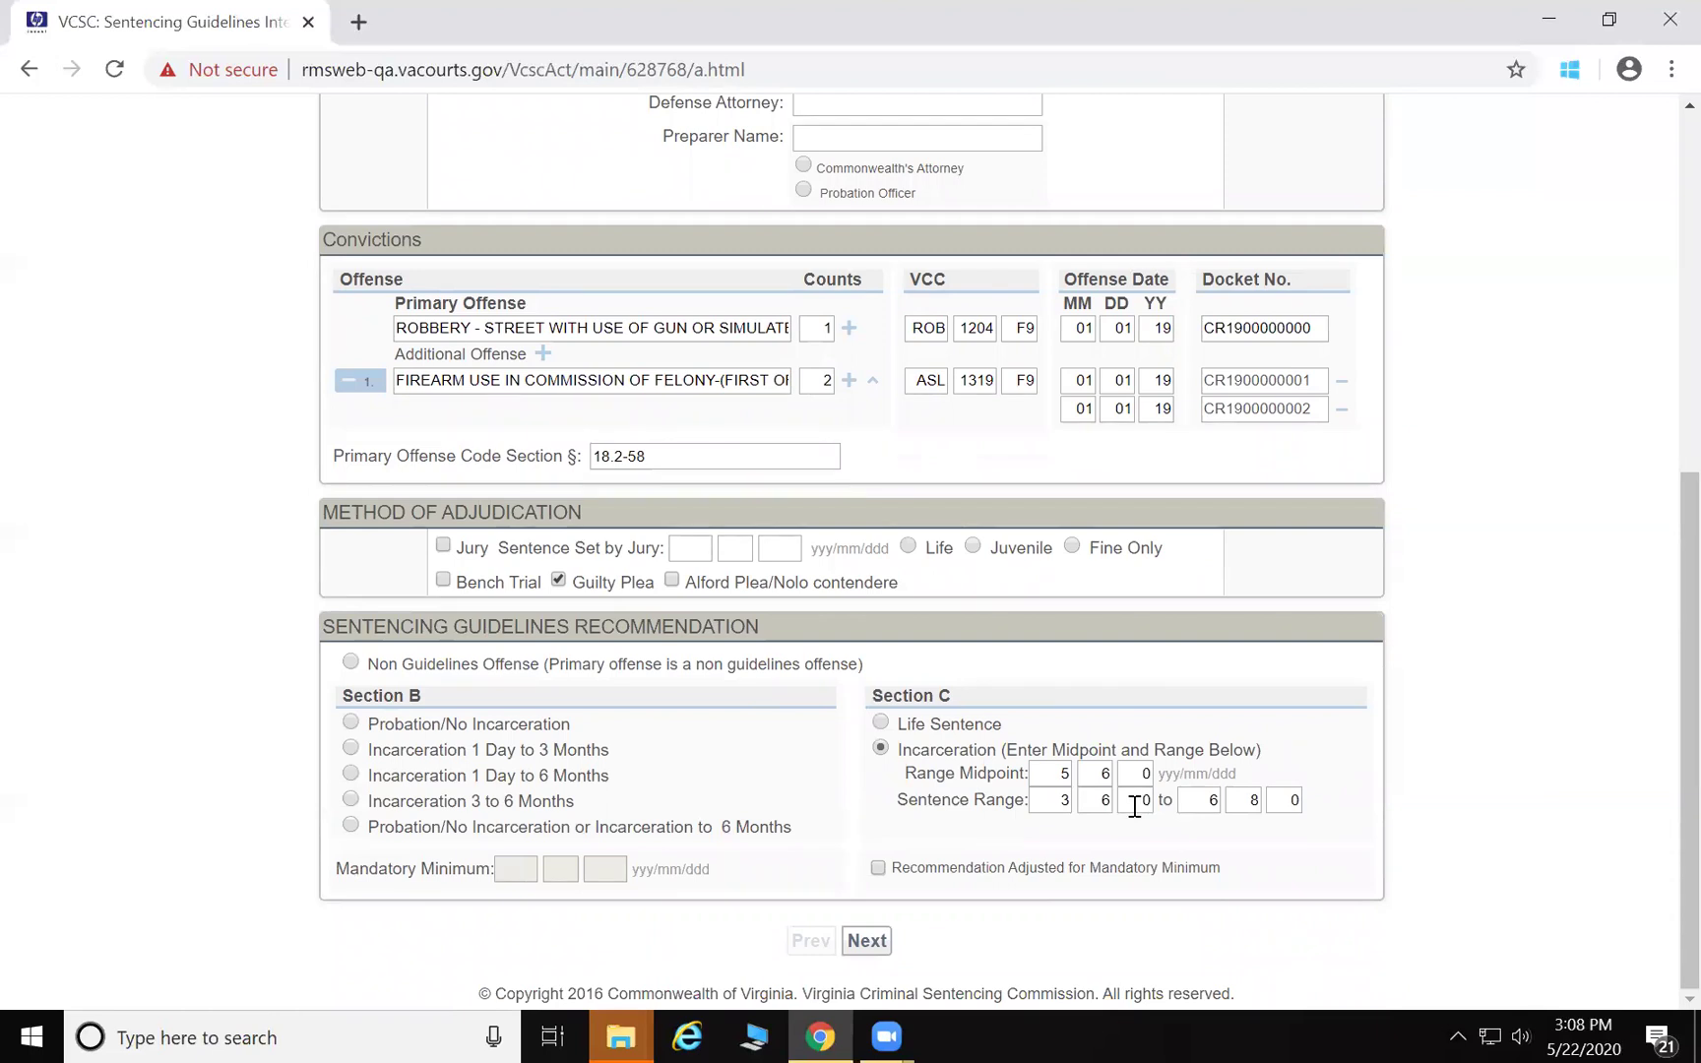
pyautogui.scroll(6, 1133, 806)
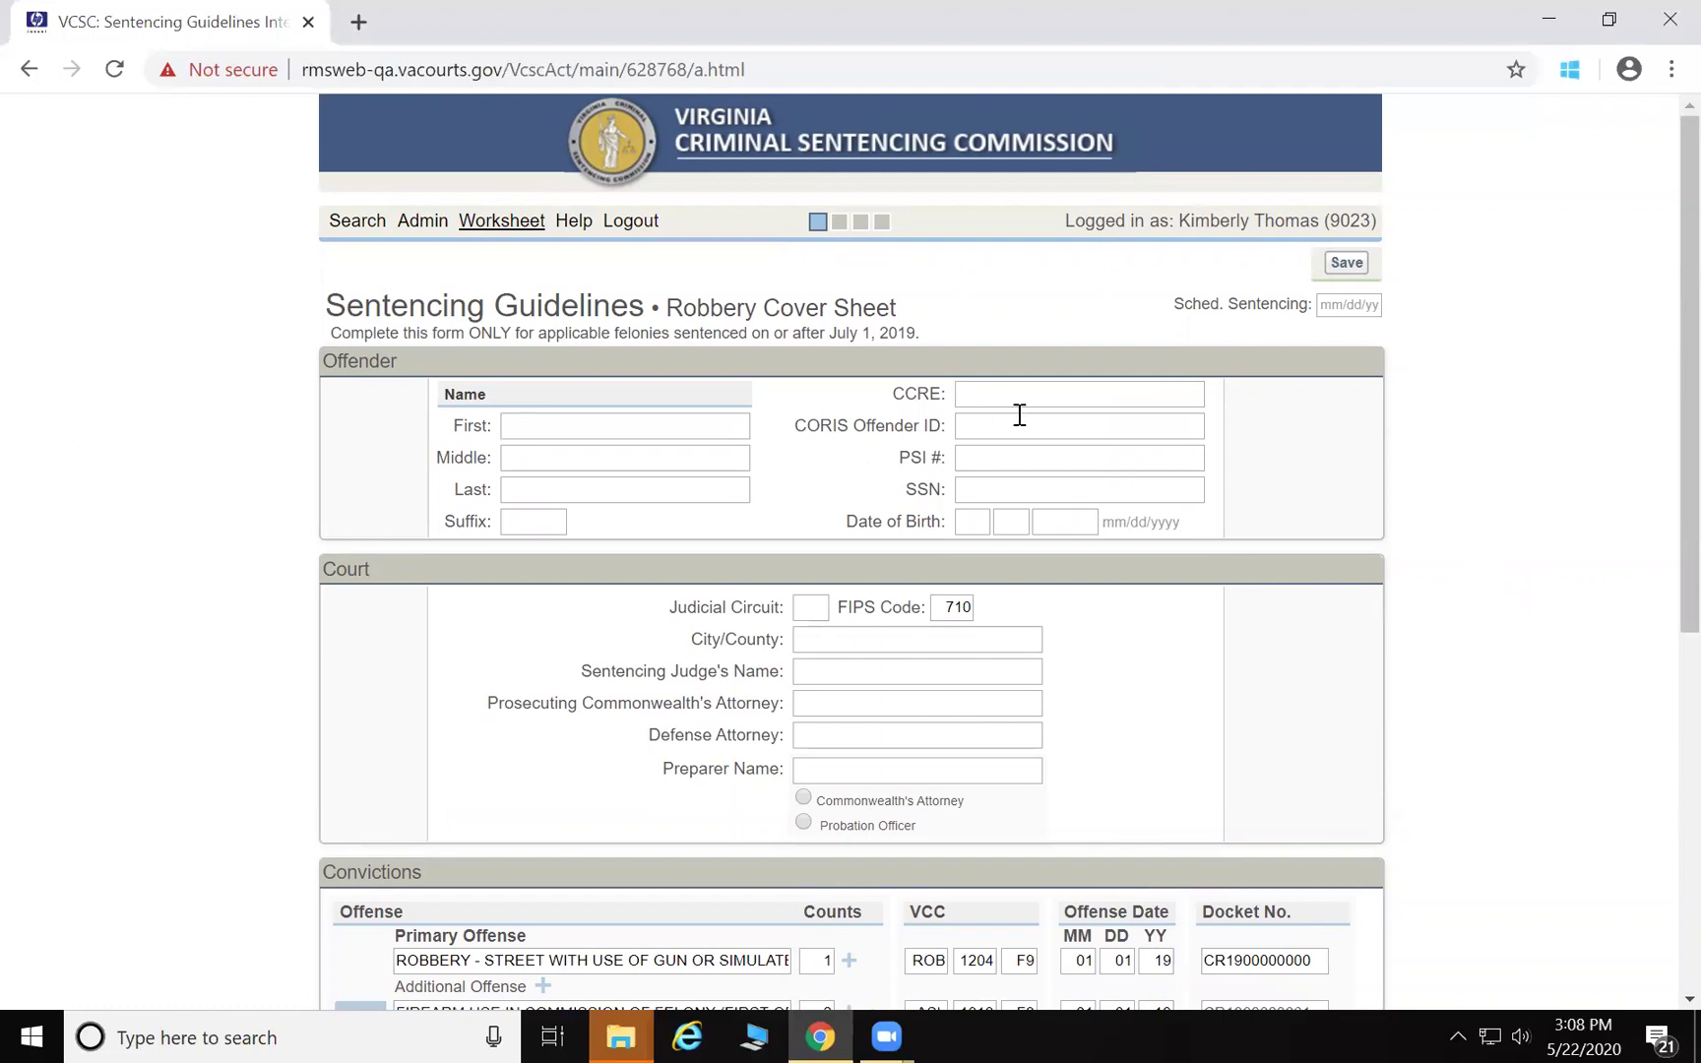
# Enter the offender's first name, middle initial and last name
pyautogui.click(559, 428)
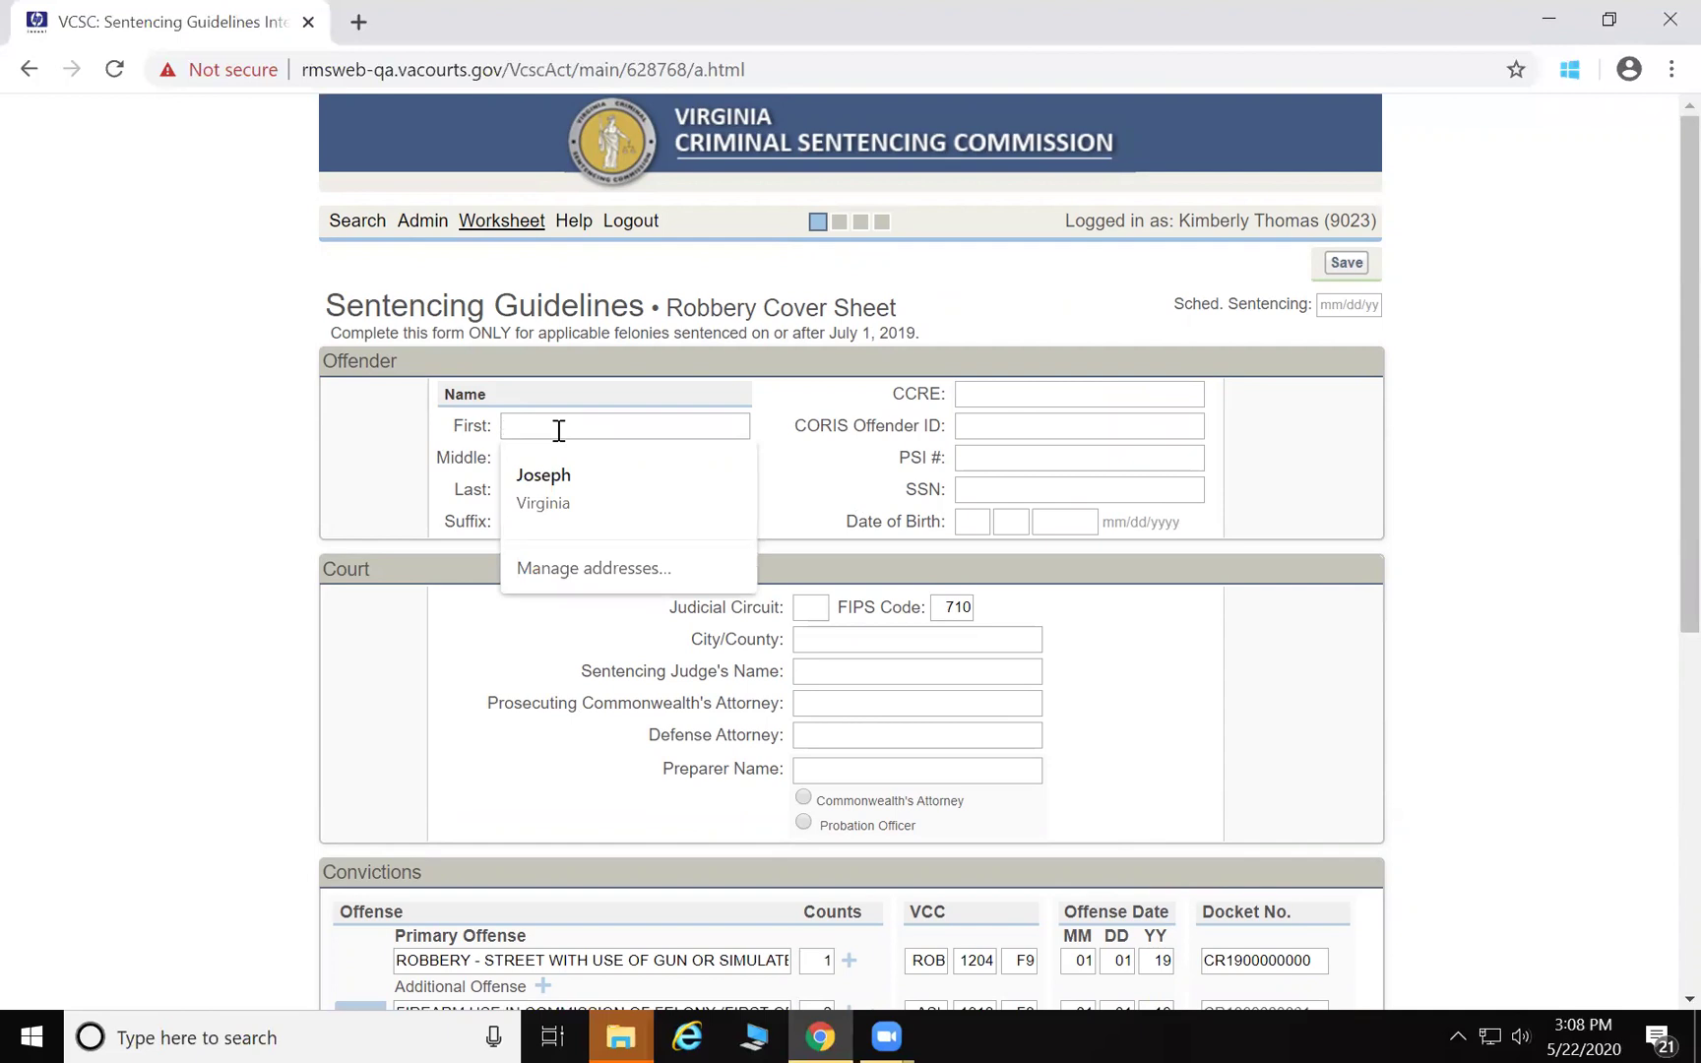
pyautogui.write('JOHN')
pyautogui.press('Tab')
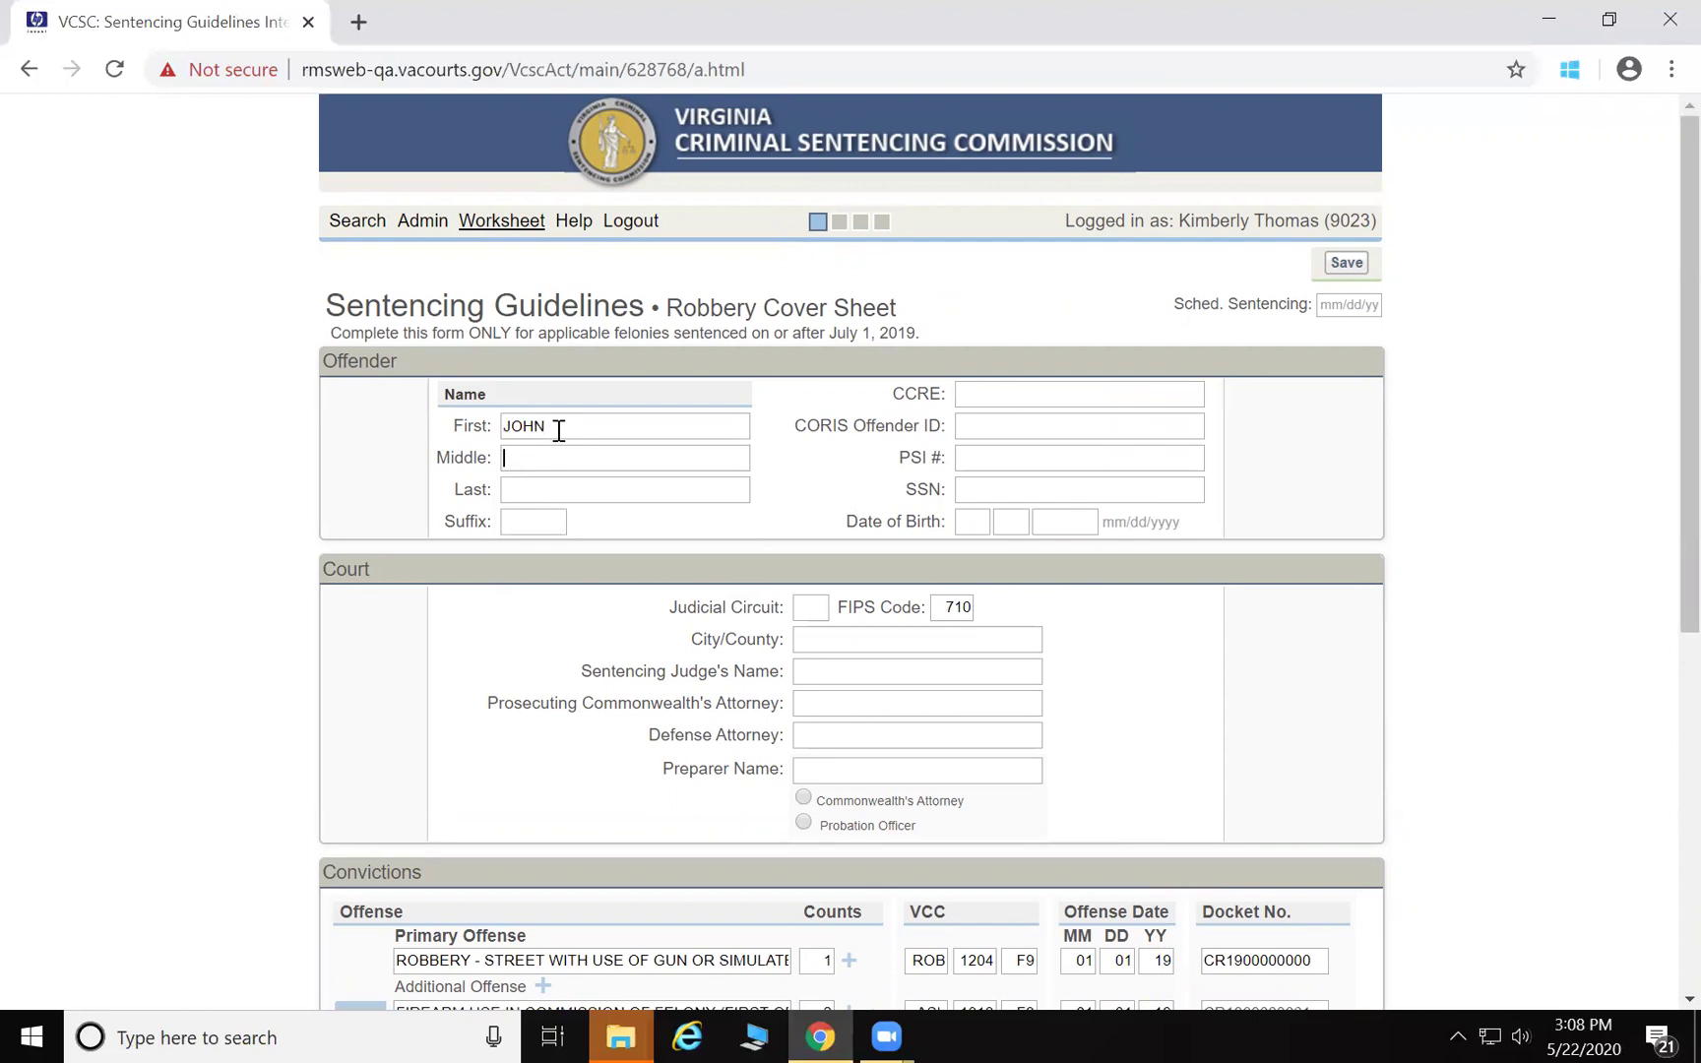
pyautogui.write('Q')
pyautogui.press('Tab')
pyautogui.write('CRIMINAL')
# Fill circuit 04, city NORFOLK, the judge, prosecutor, defense attorney and preparer's name
pyautogui.click(807, 613)
pyautogui.click(861, 640)
pyautogui.write('NORFOLK')
pyautogui.write('JUDGE')
pyautogui.press('Tab')
pyautogui.write('ATTORNEY')
pyautogui.press('Tab')
pyautogui.write('DEFENSE ATTORNEY')
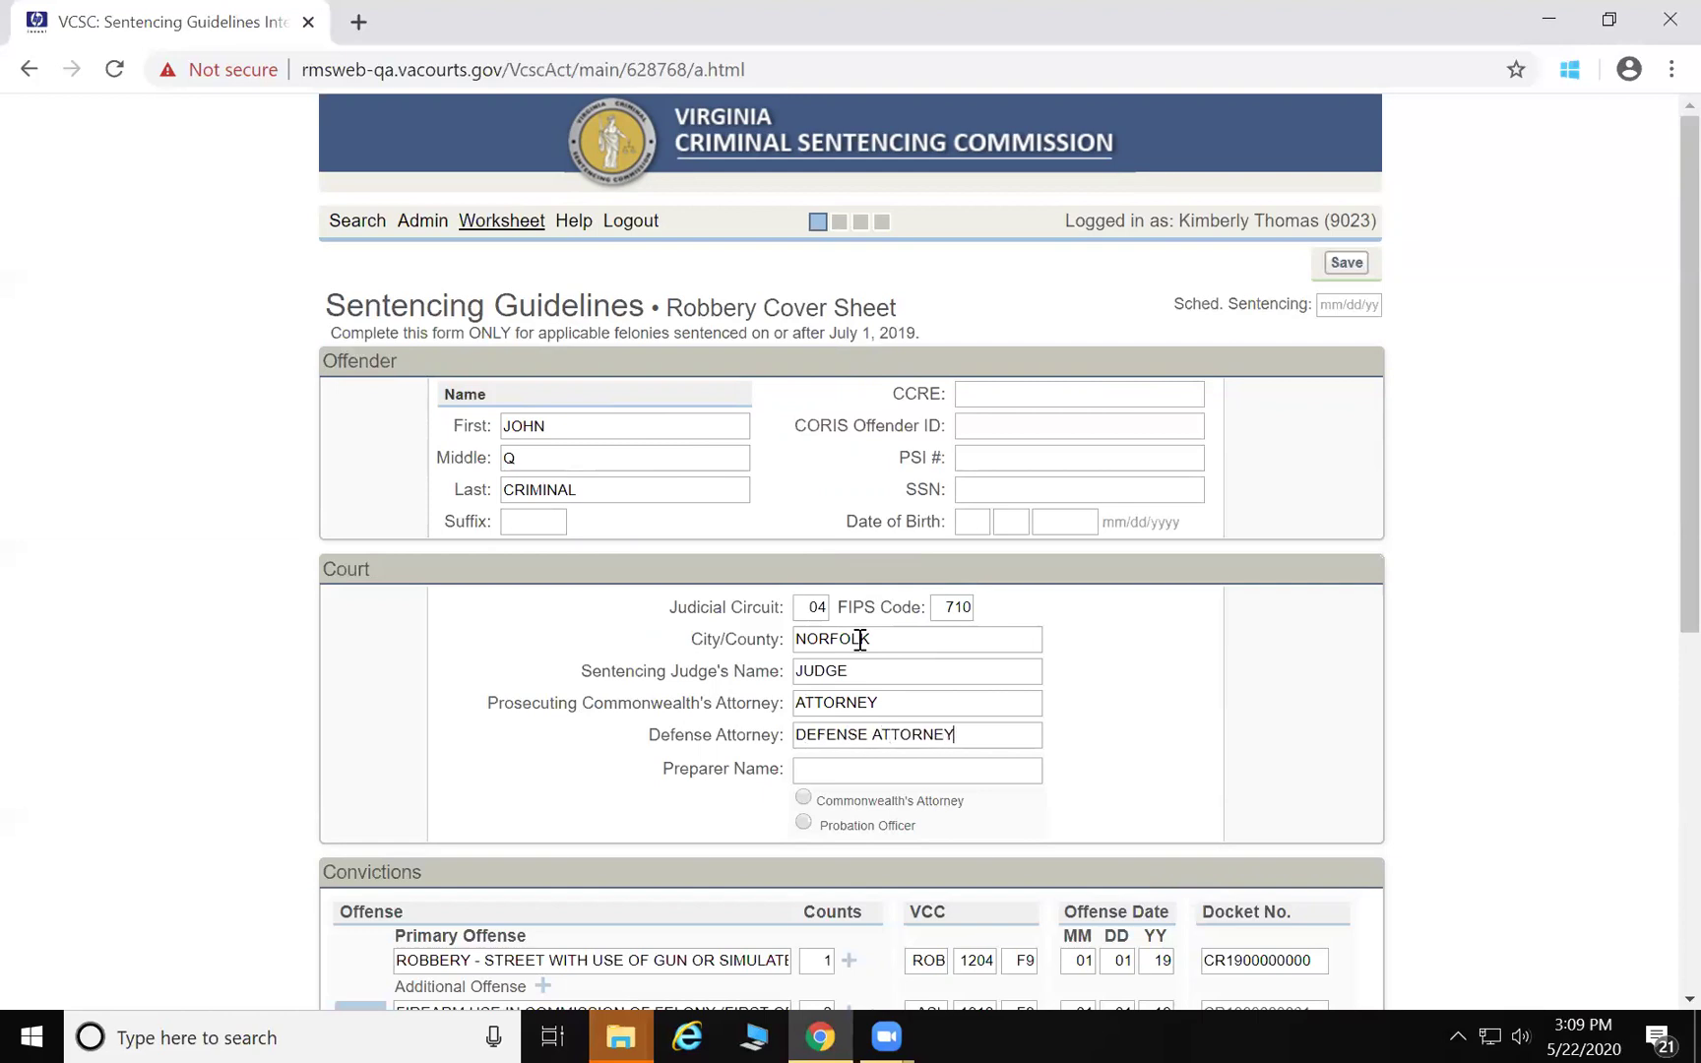
pyautogui.press('Tab')
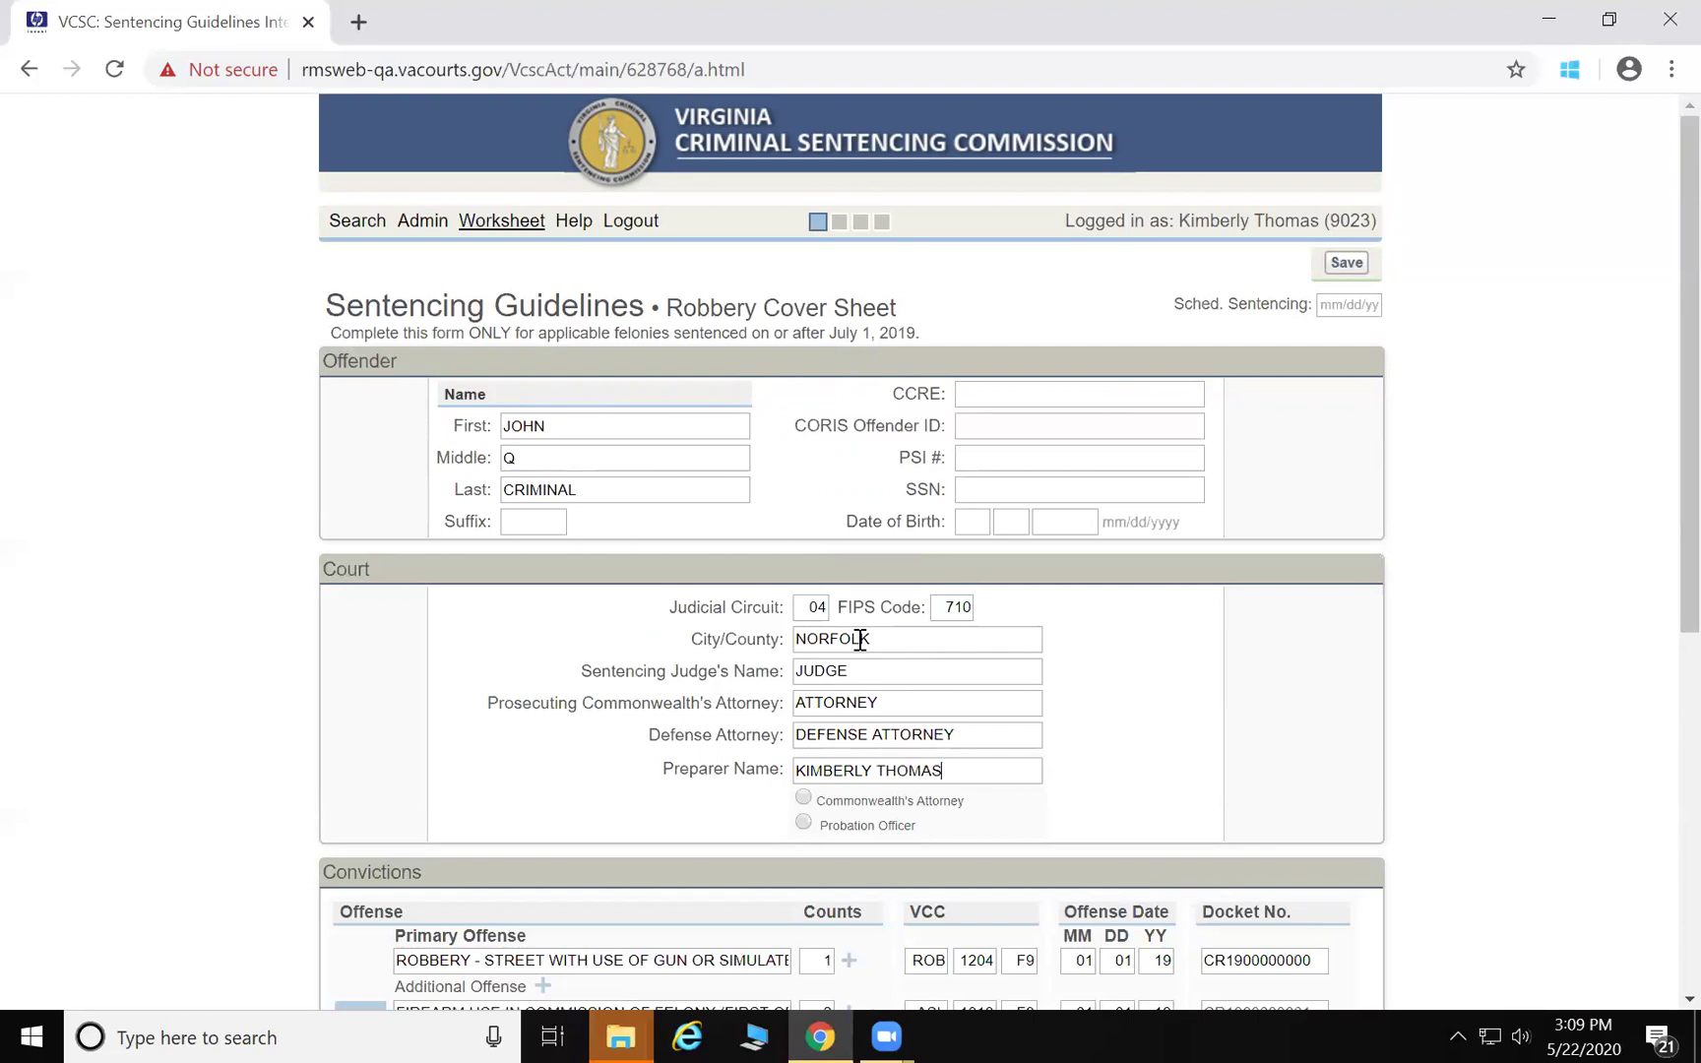
# Mark the preparer as Probation Officer, set sentencing date 06/02/20, and save the draft
pyautogui.click(803, 823)
pyautogui.scroll(-5, 214, 771)
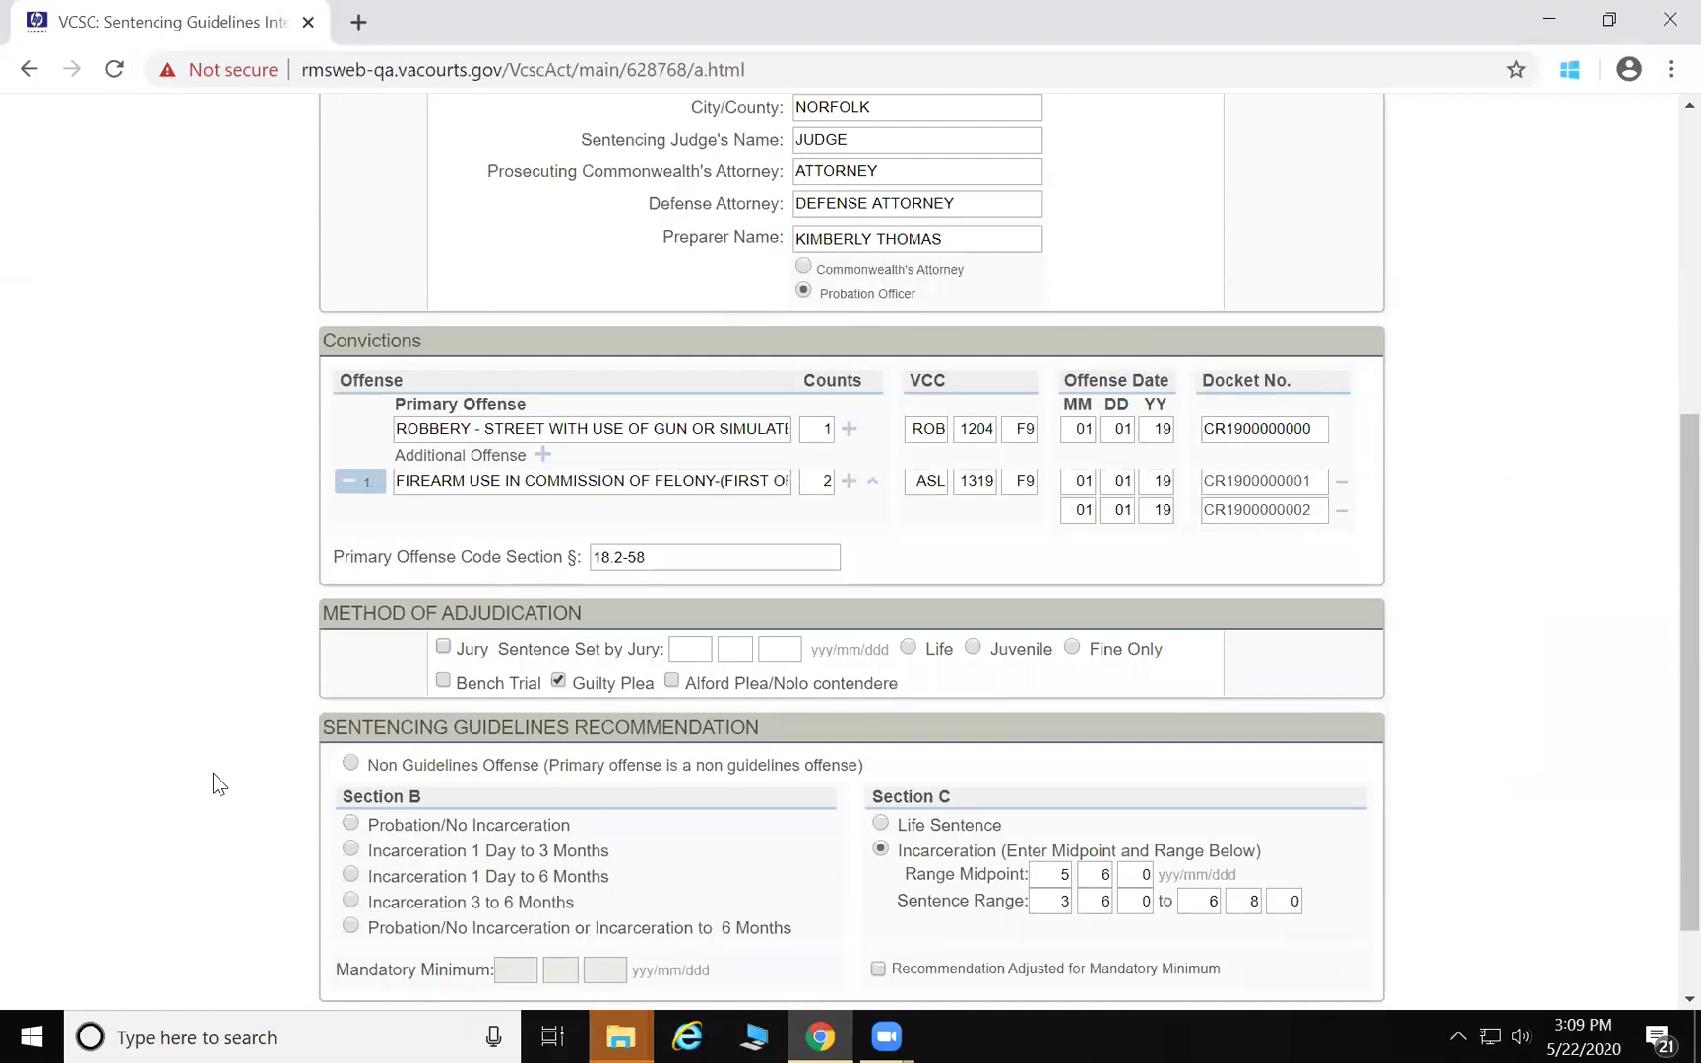
pyautogui.scroll(5, 212, 773)
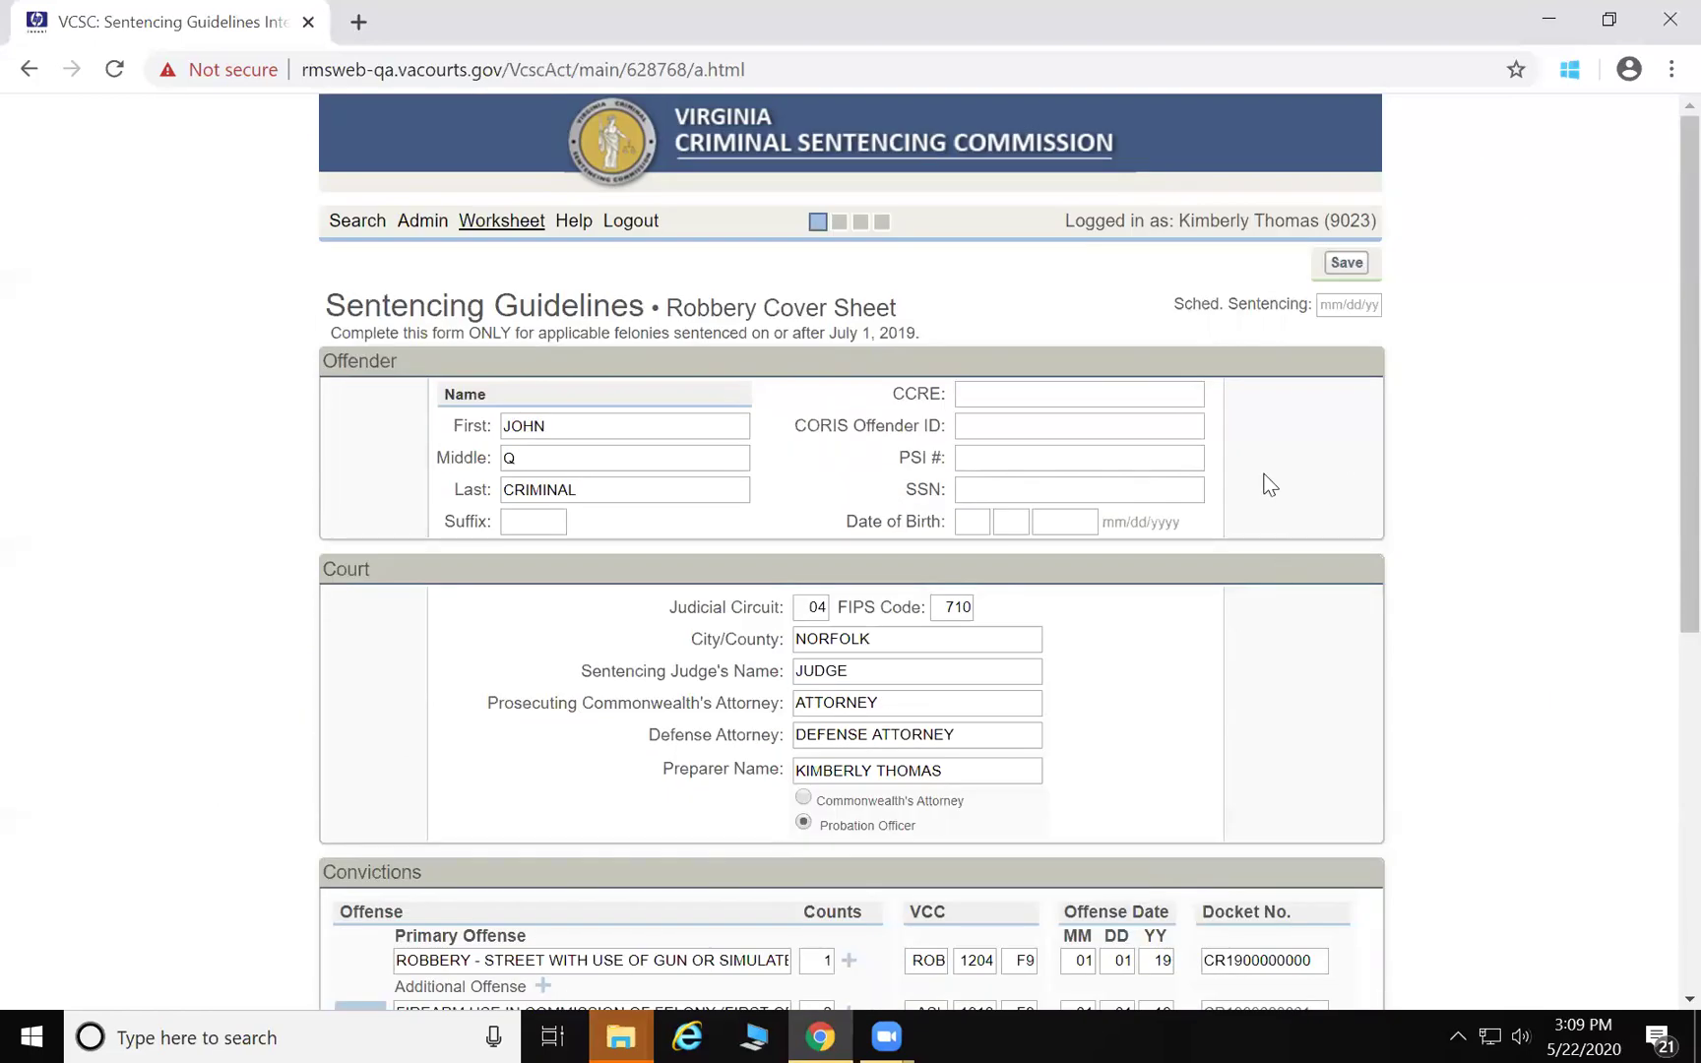
pyautogui.click(1346, 308)
pyautogui.write('06/02/20')
pyautogui.click(1355, 265)
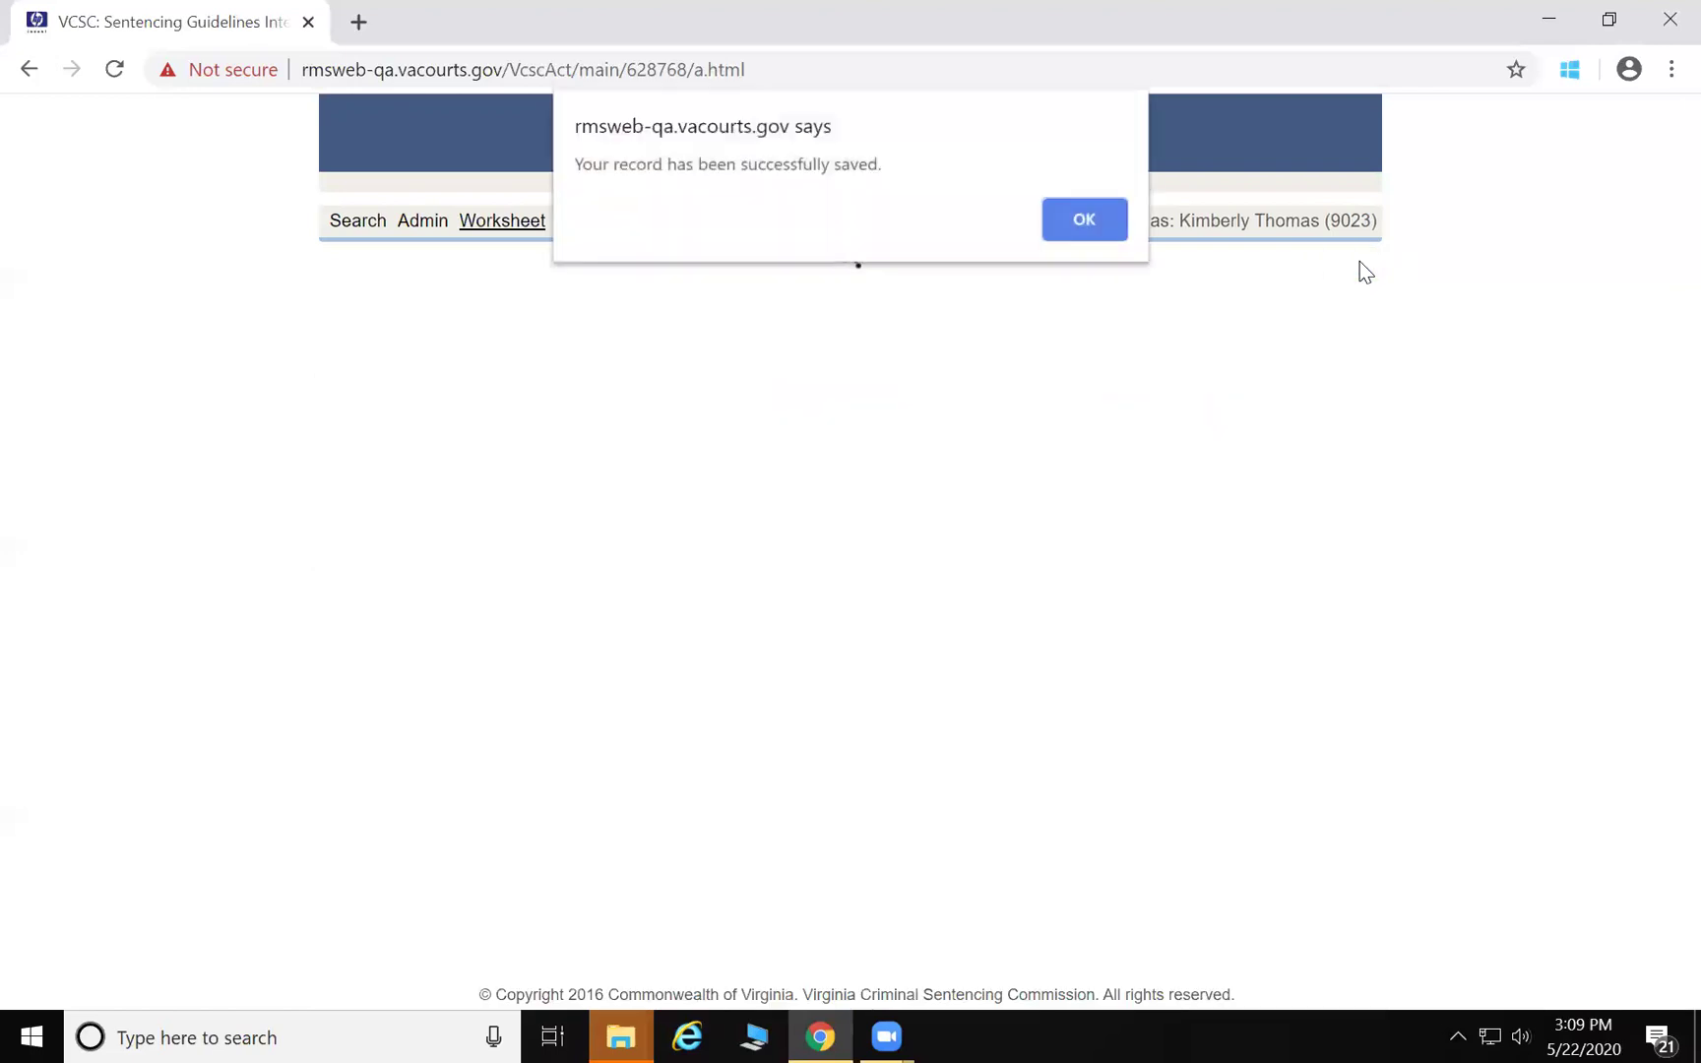
pyautogui.click(1057, 213)
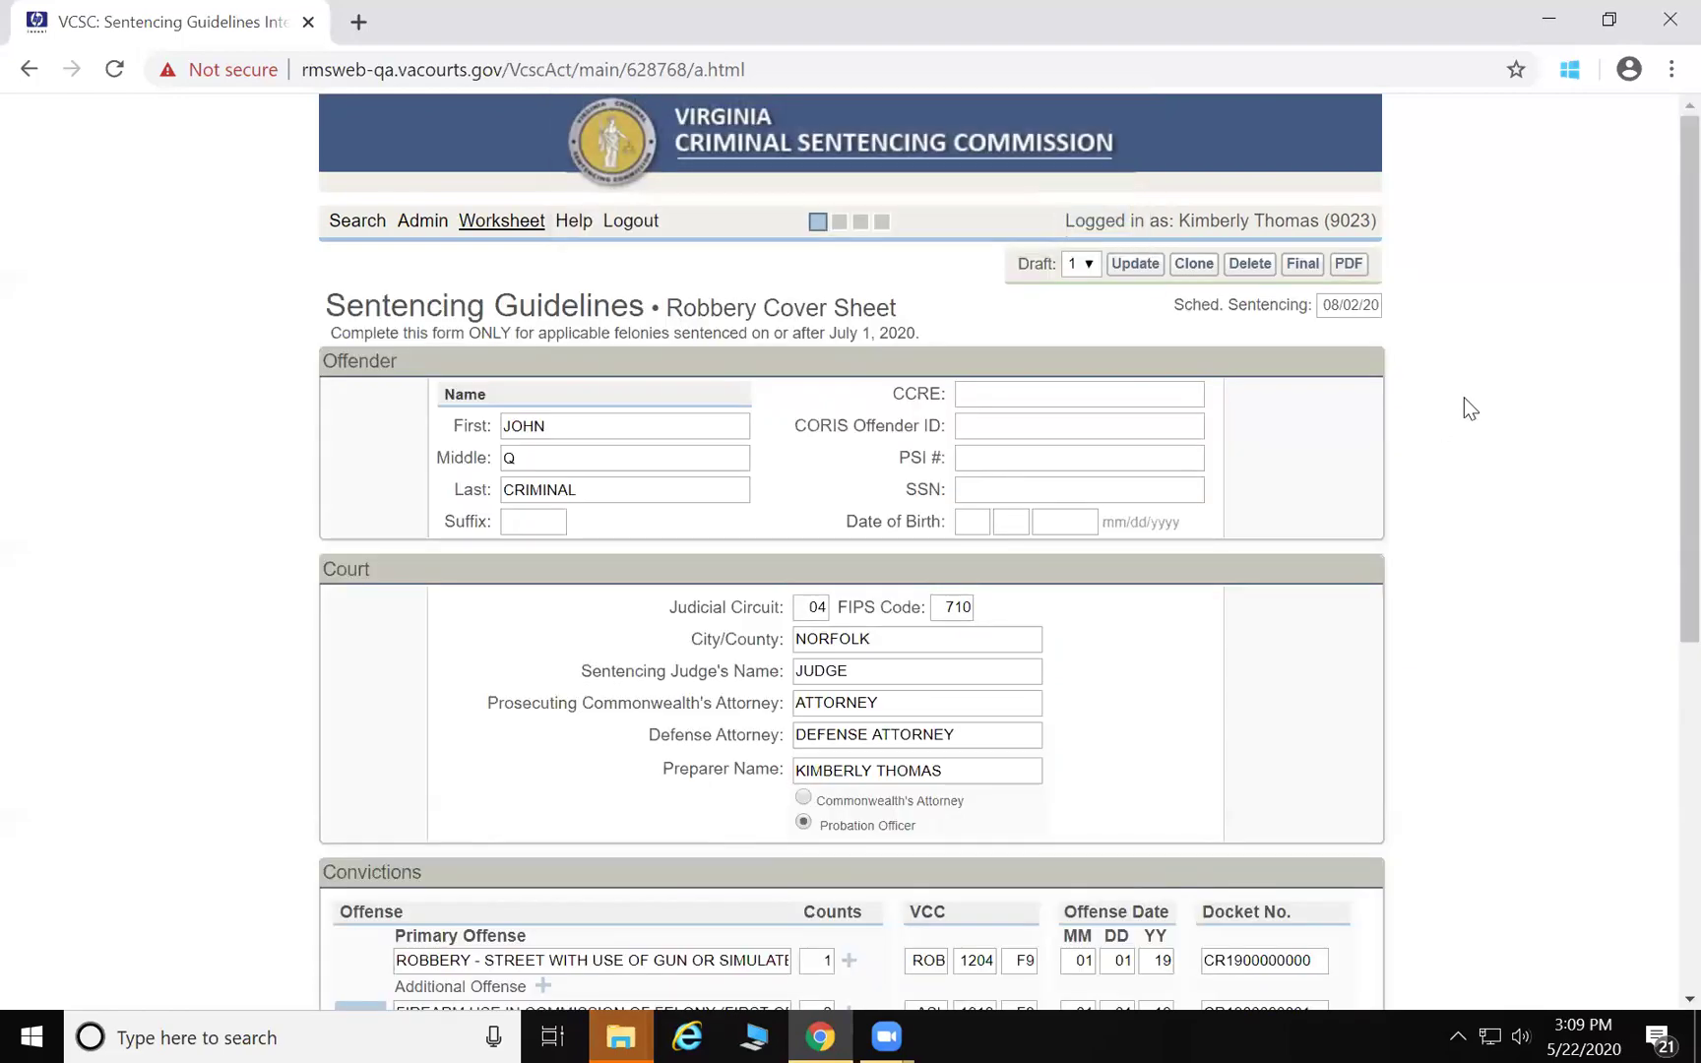
pyautogui.scroll(-5, 1462, 397)
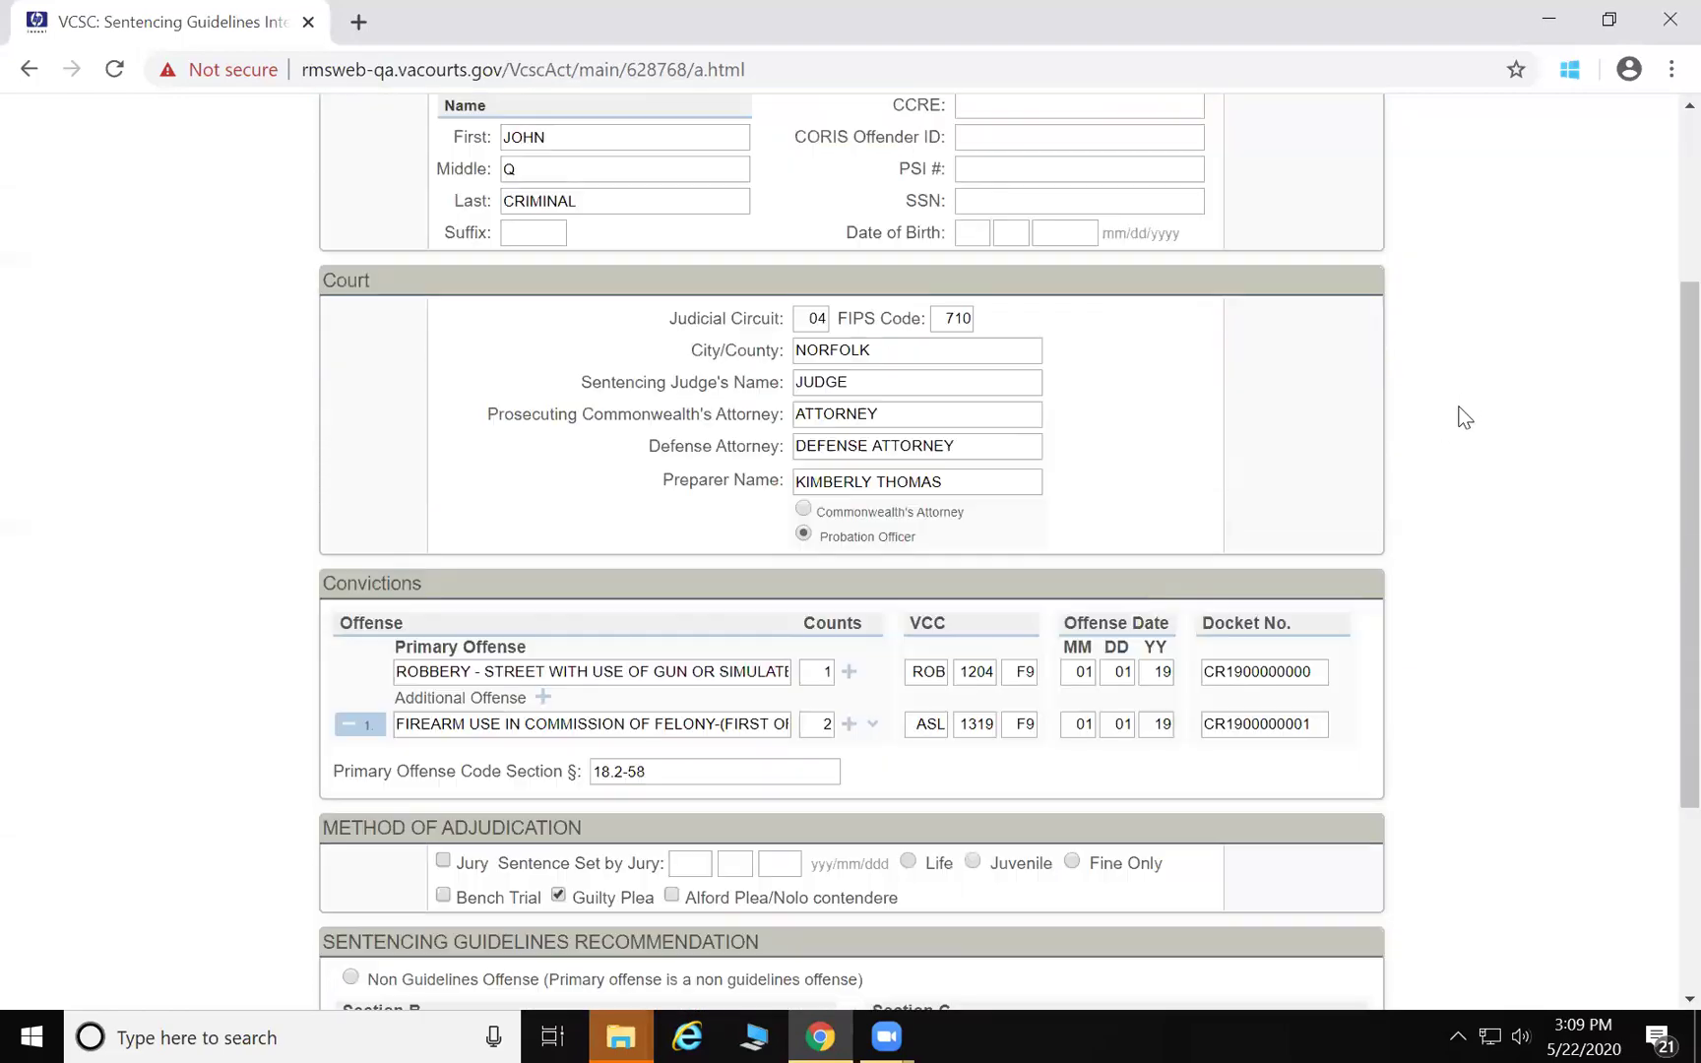
pyautogui.scroll(5, 1452, 426)
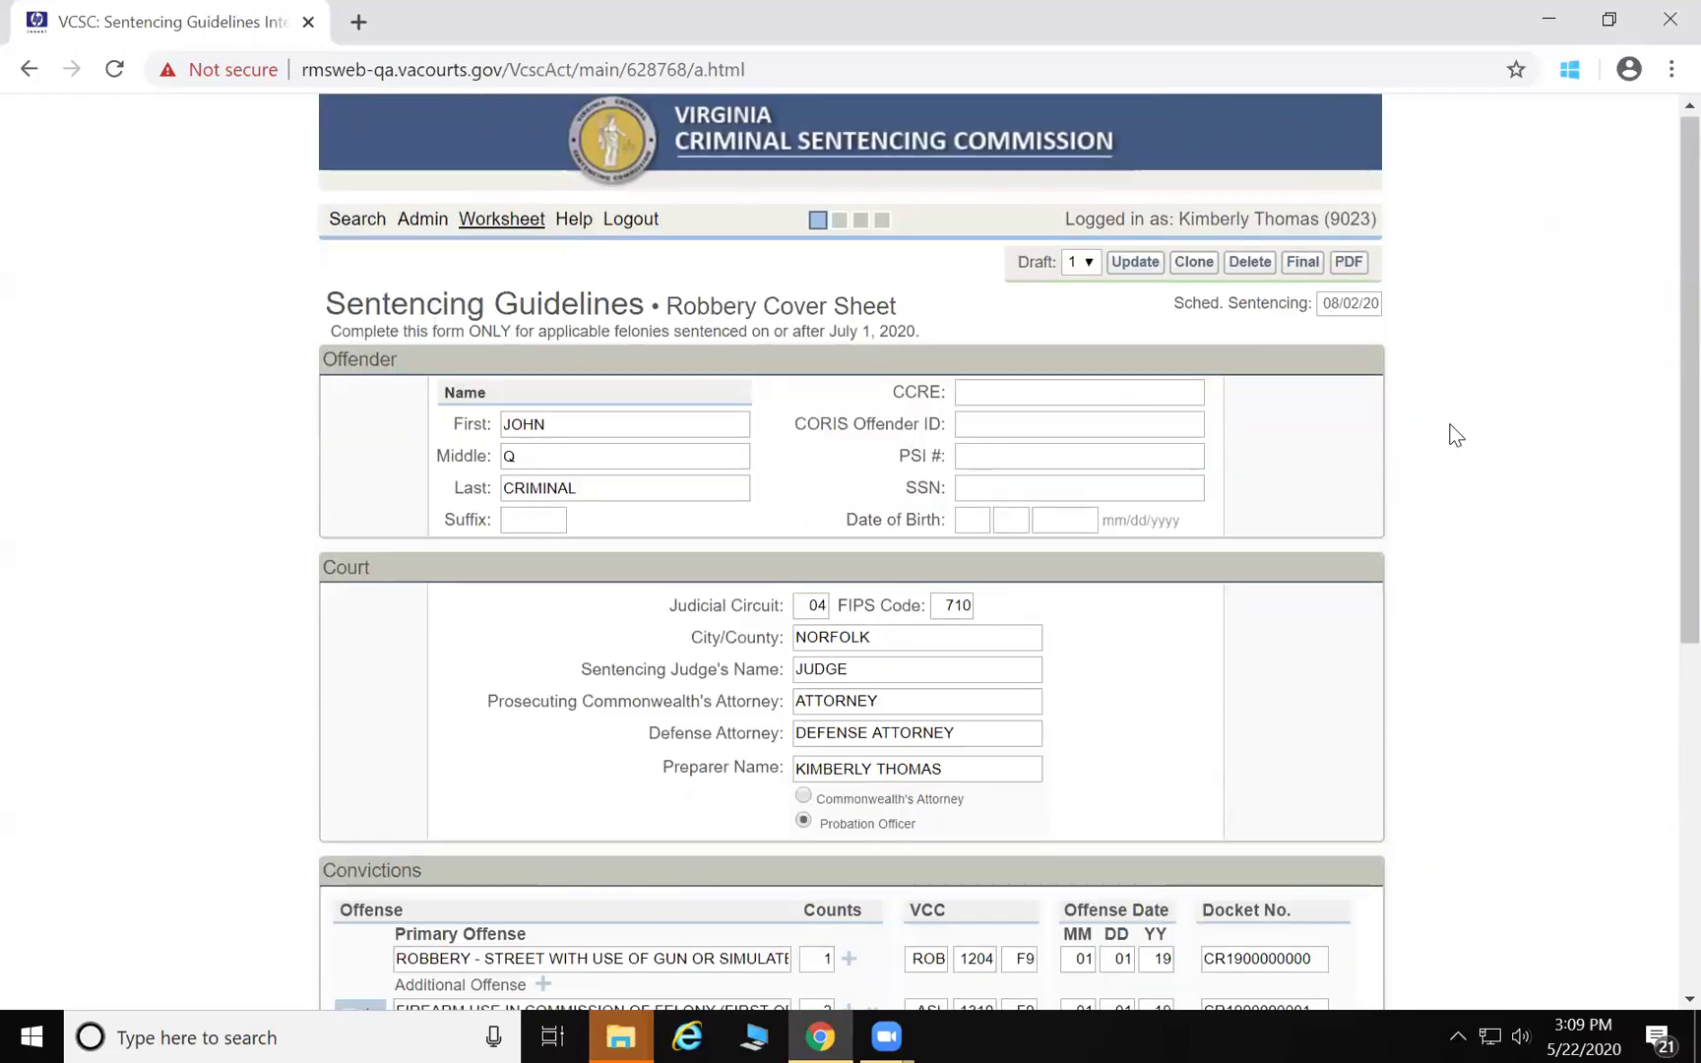